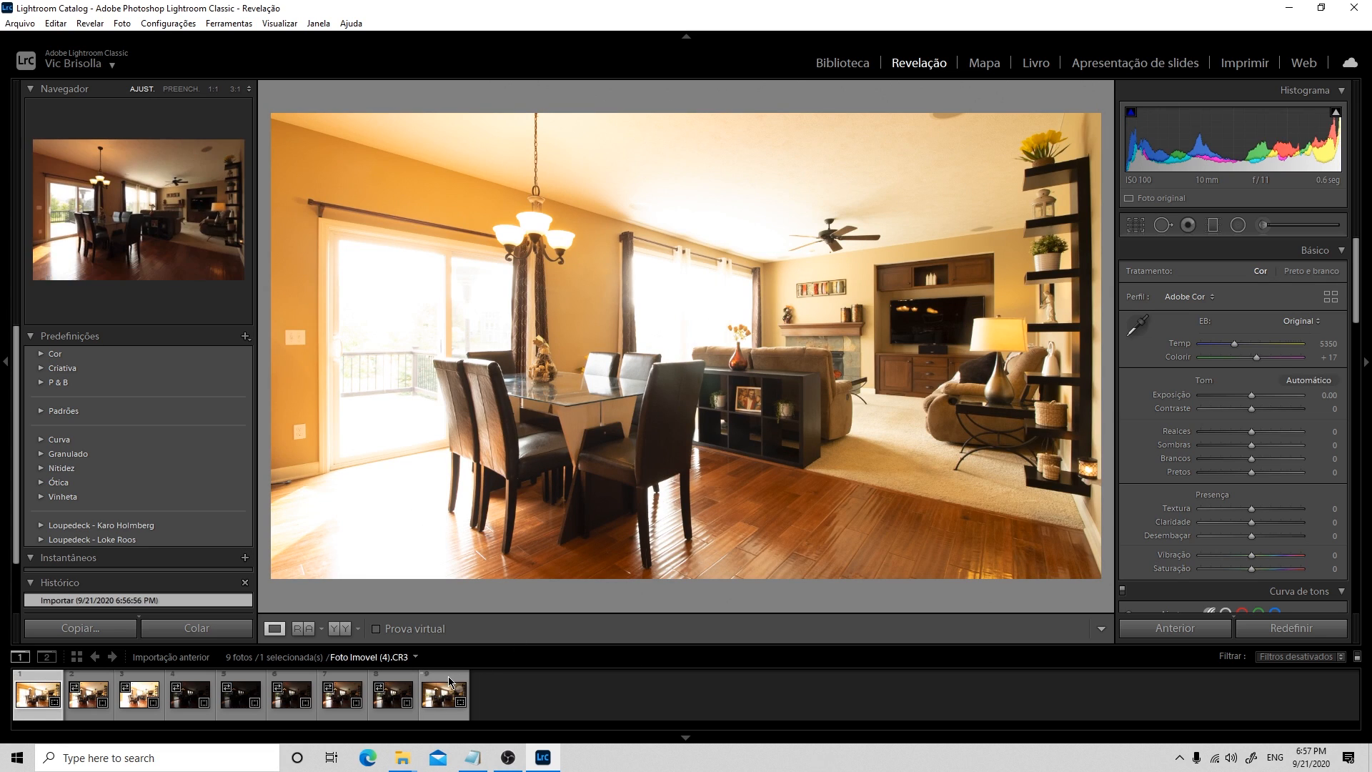
Merge all nine bracketed photos into one HDR image with automatic alignment, automatic settings and no deghosting
key("ctrl+a")
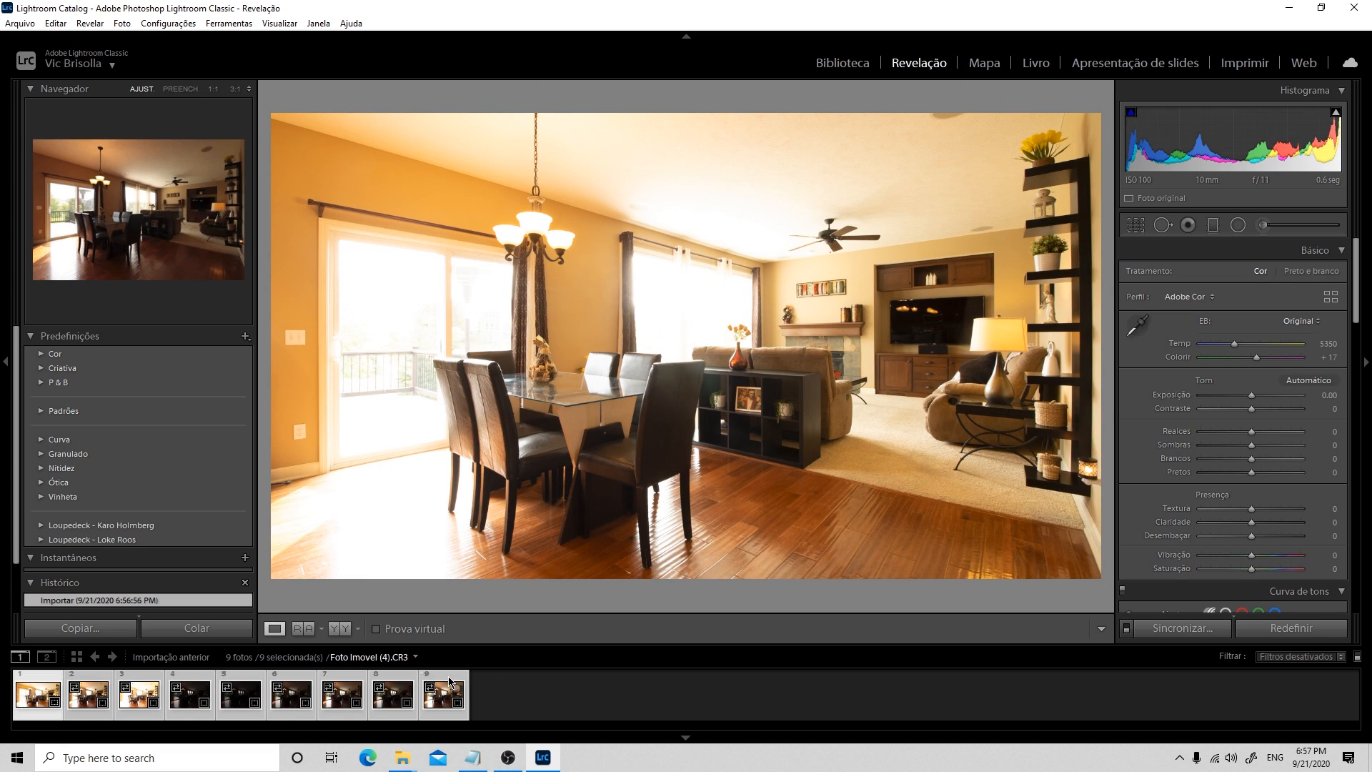
right_click(451, 681)
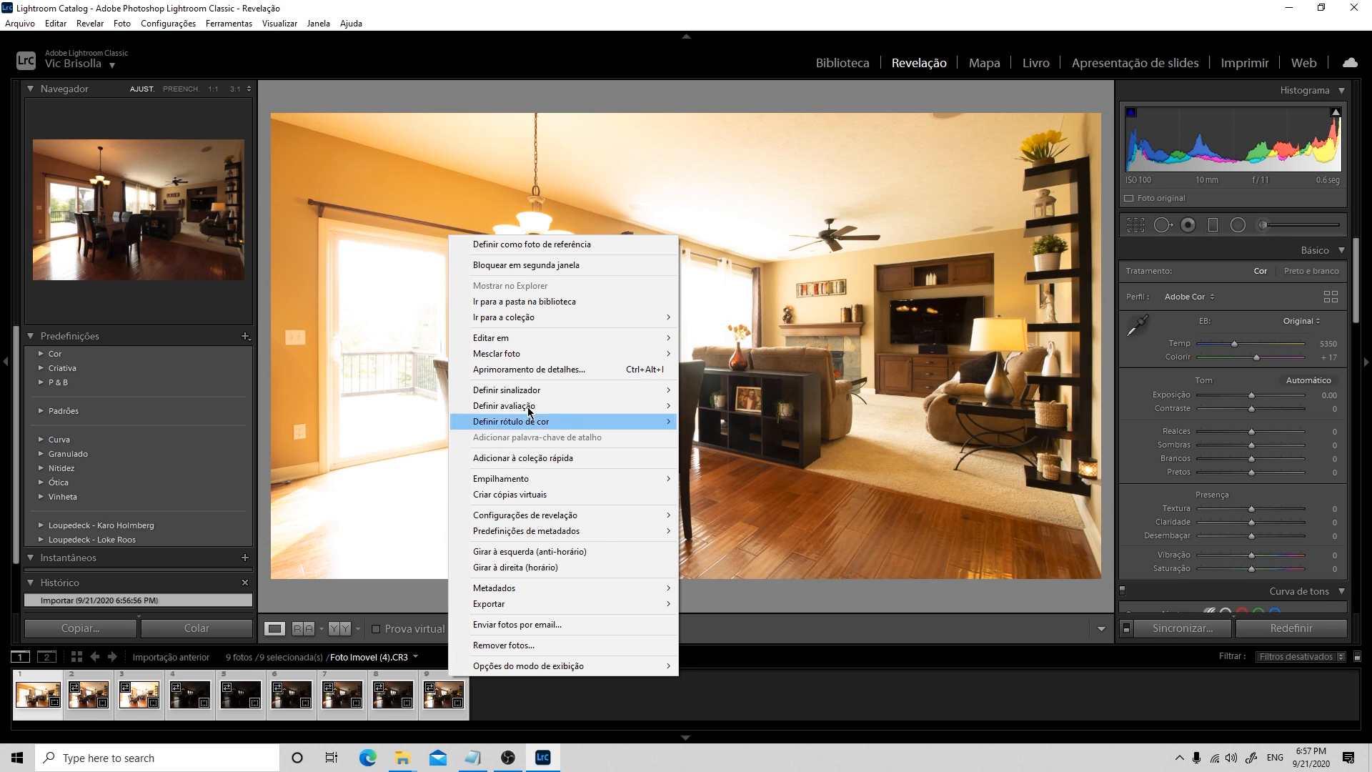
mouse_move(532, 357)
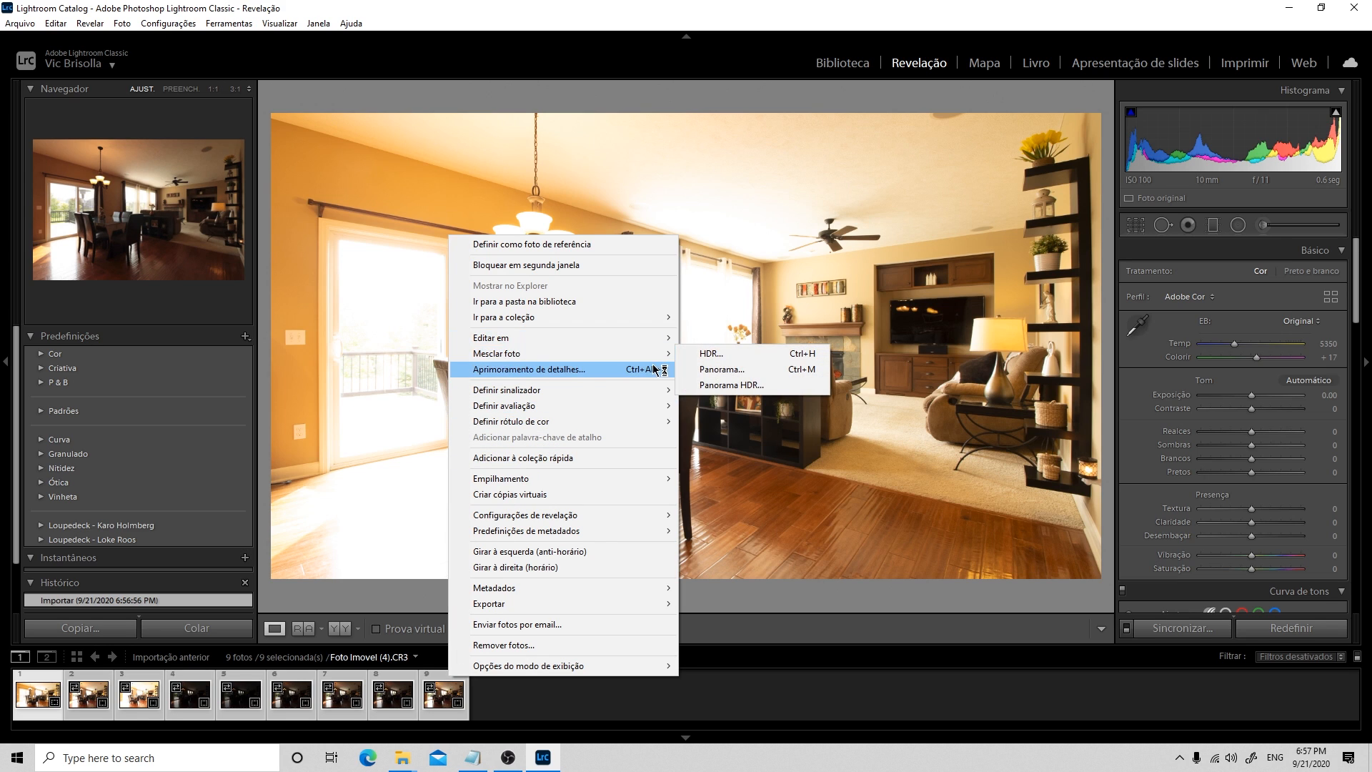
left_click(722, 355)
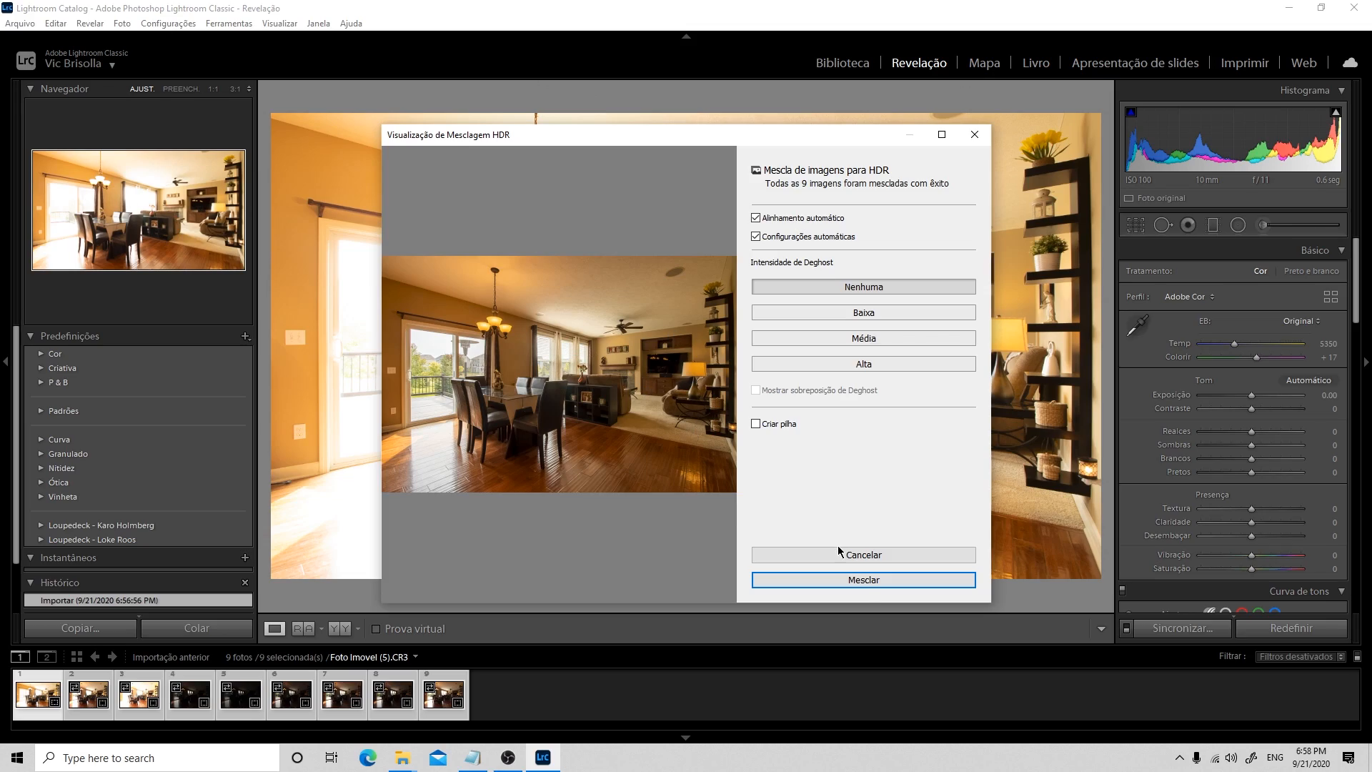
left_click(870, 581)
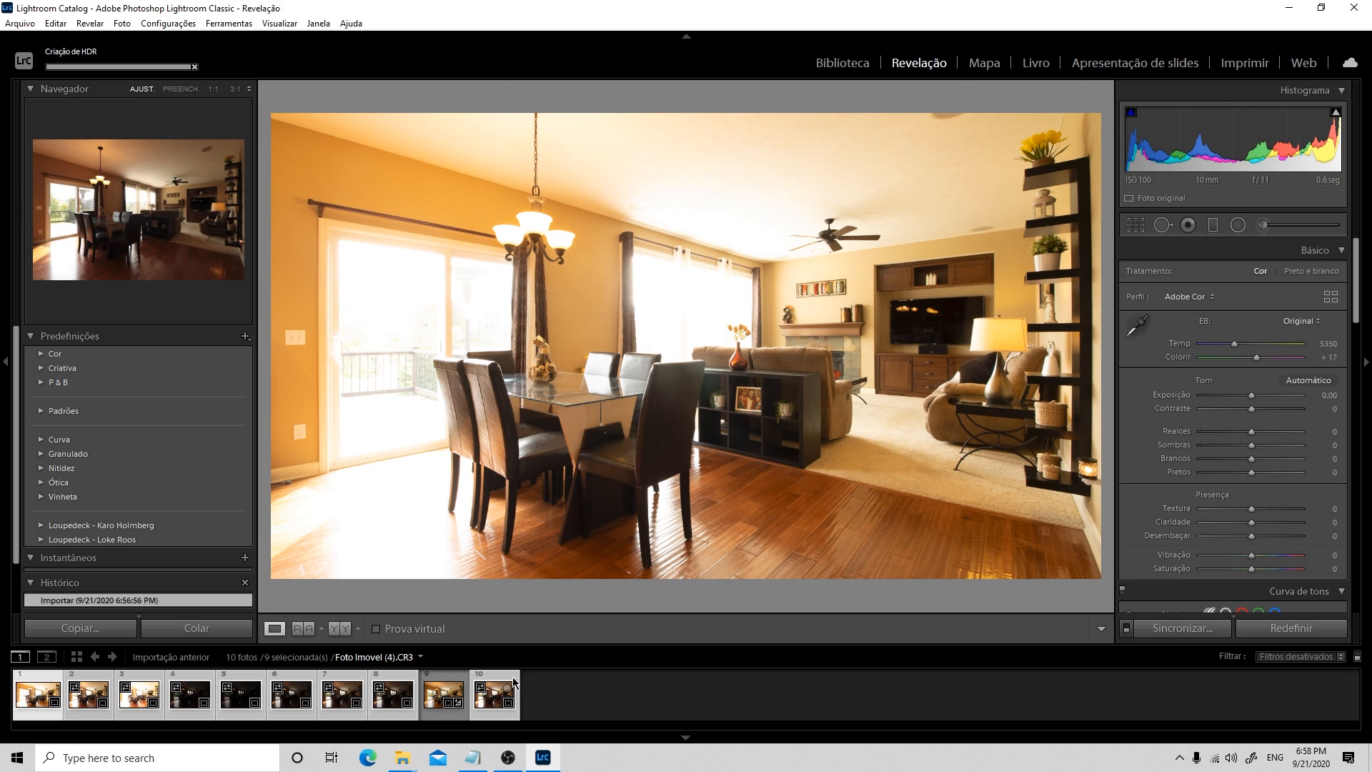
Compare the merged HDR image with the bright first exposure and the dark fourth exposure, ending on the HDR image
left_click(451, 684)
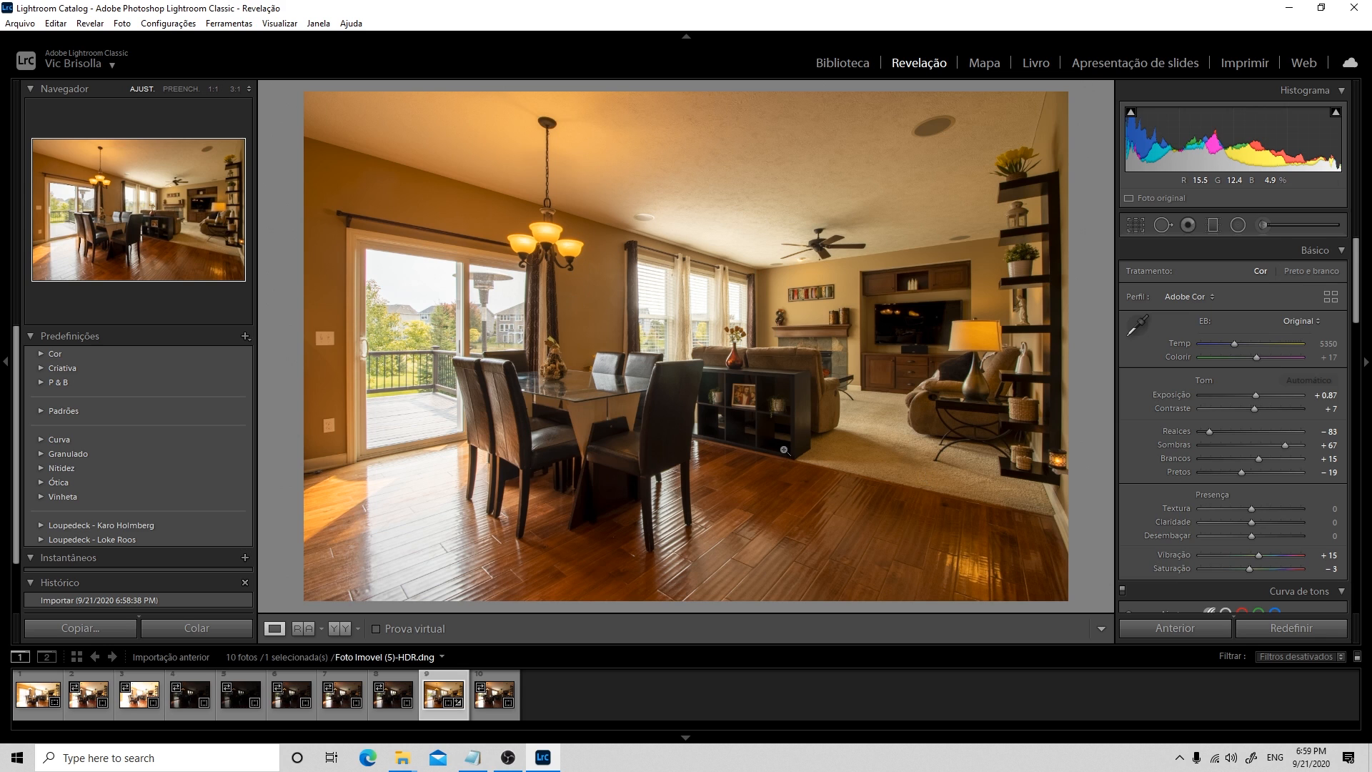
left_click(36, 693)
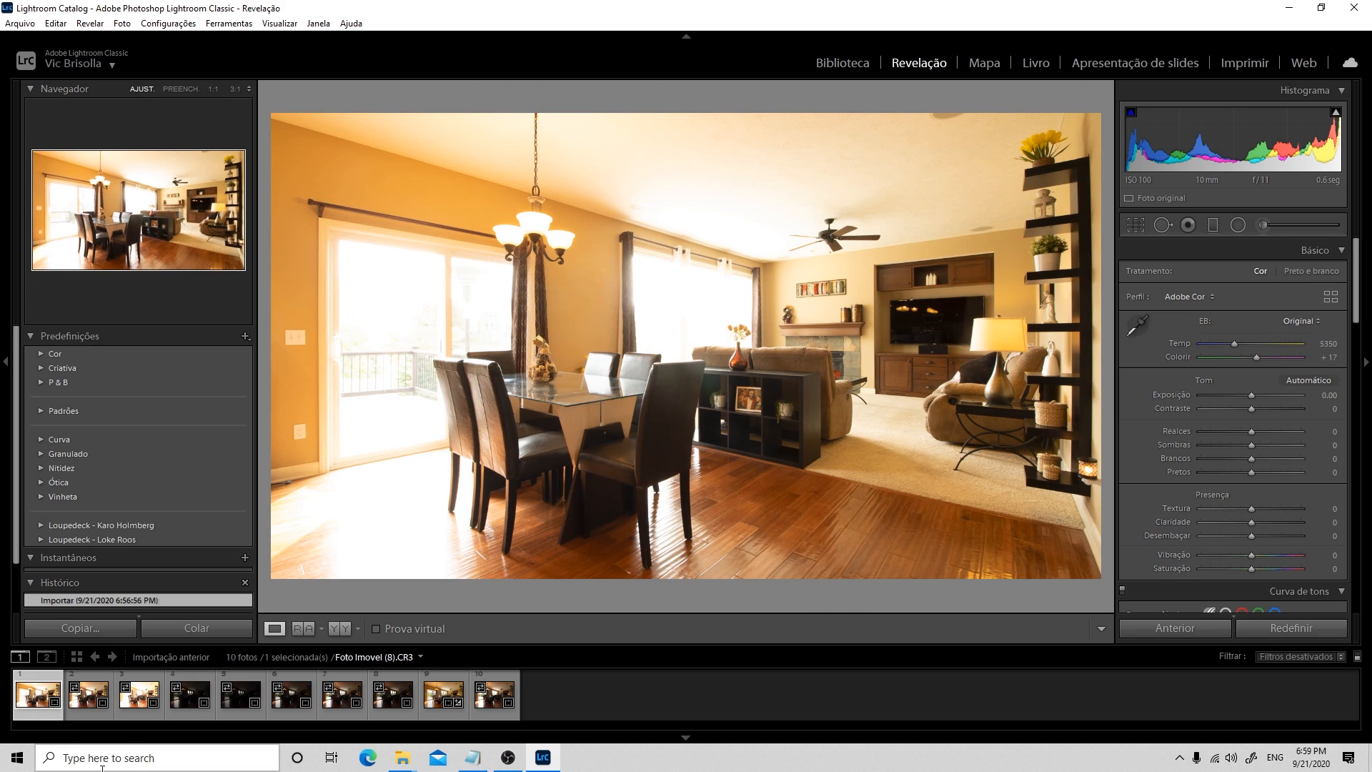
left_click(203, 704)
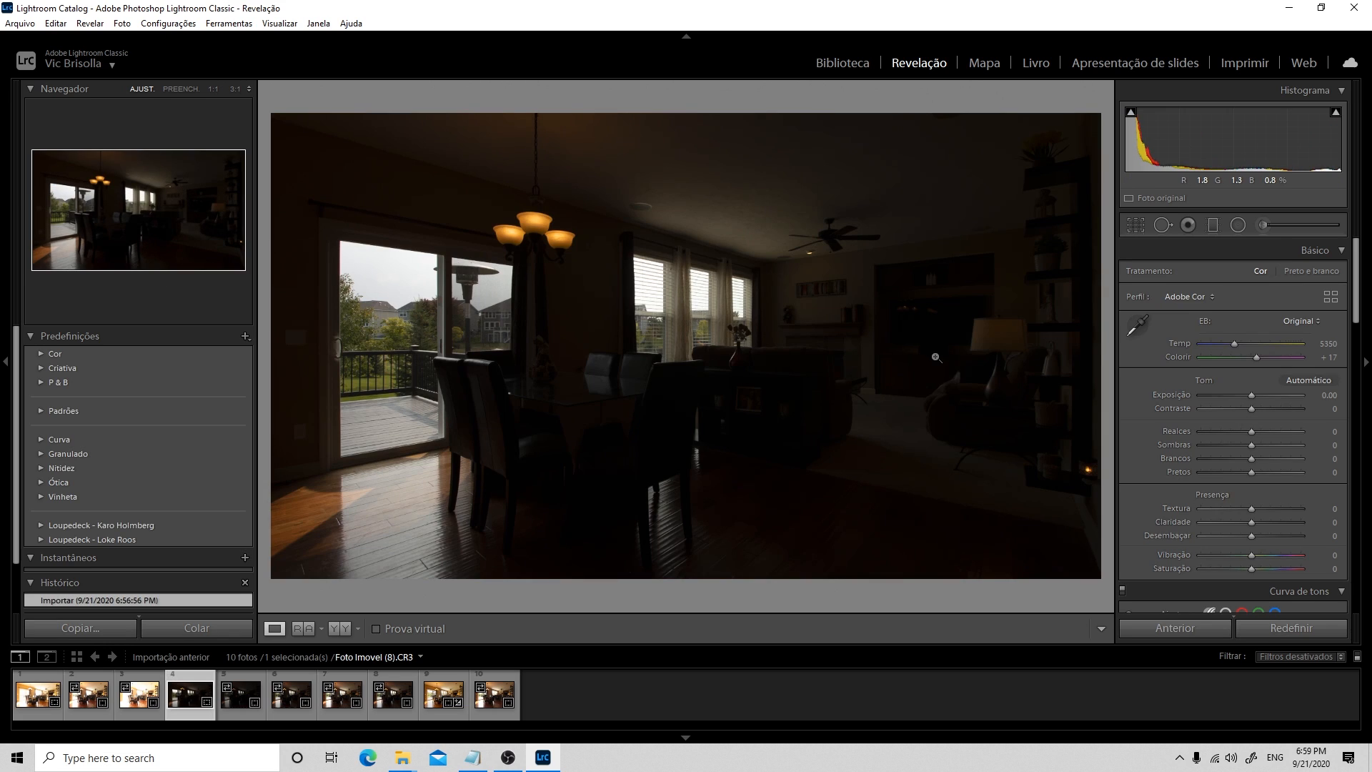
left_click(453, 684)
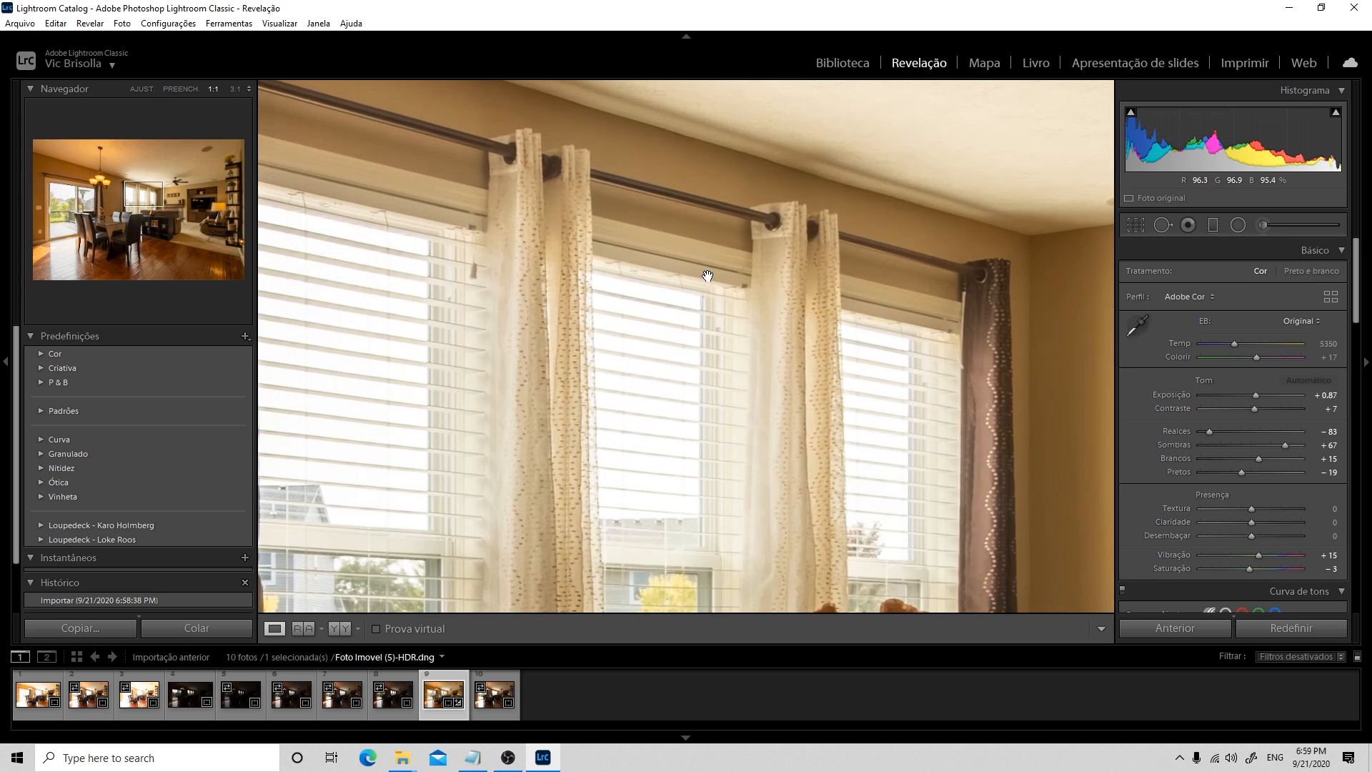
Set the HDR image's white balance by sampling the trim above the middle window, and compare it with the original balance
left_click(708, 281)
left_click(1137, 325)
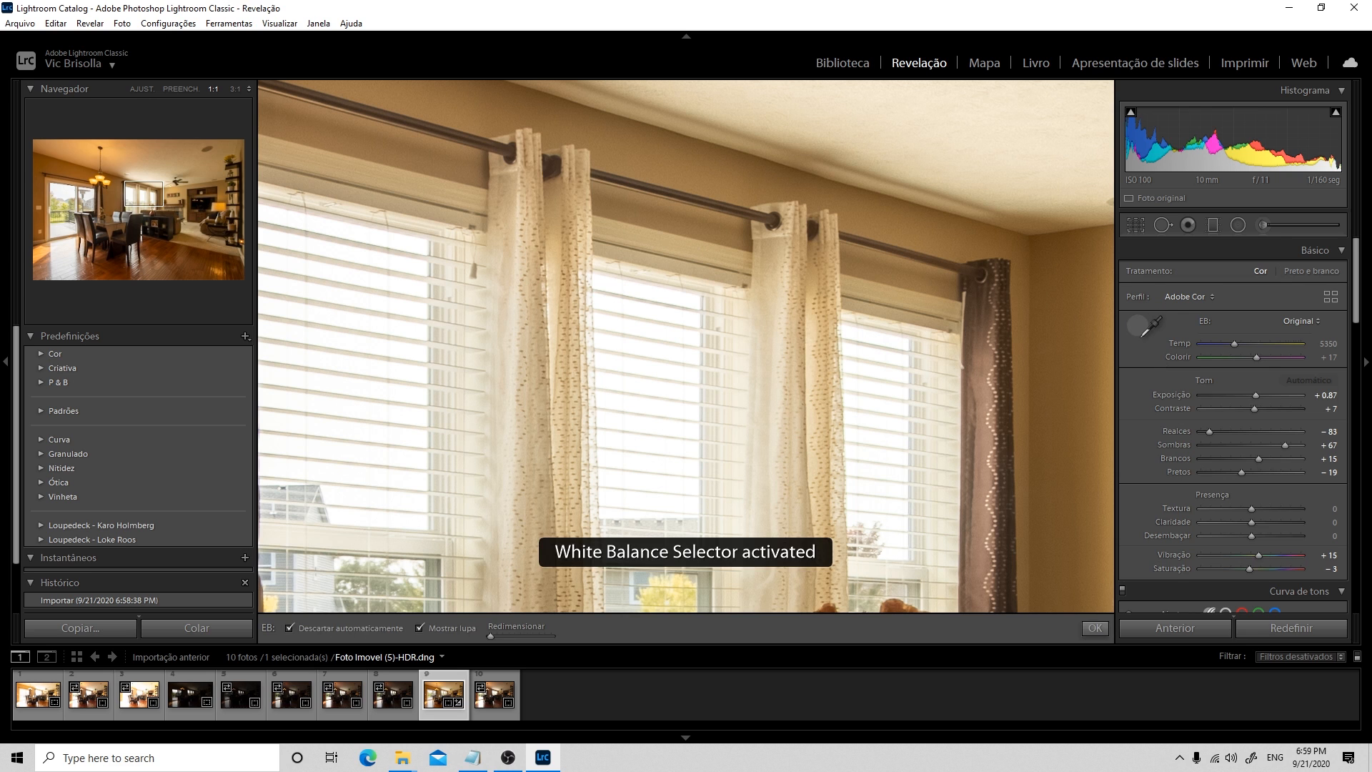
left_click(677, 248)
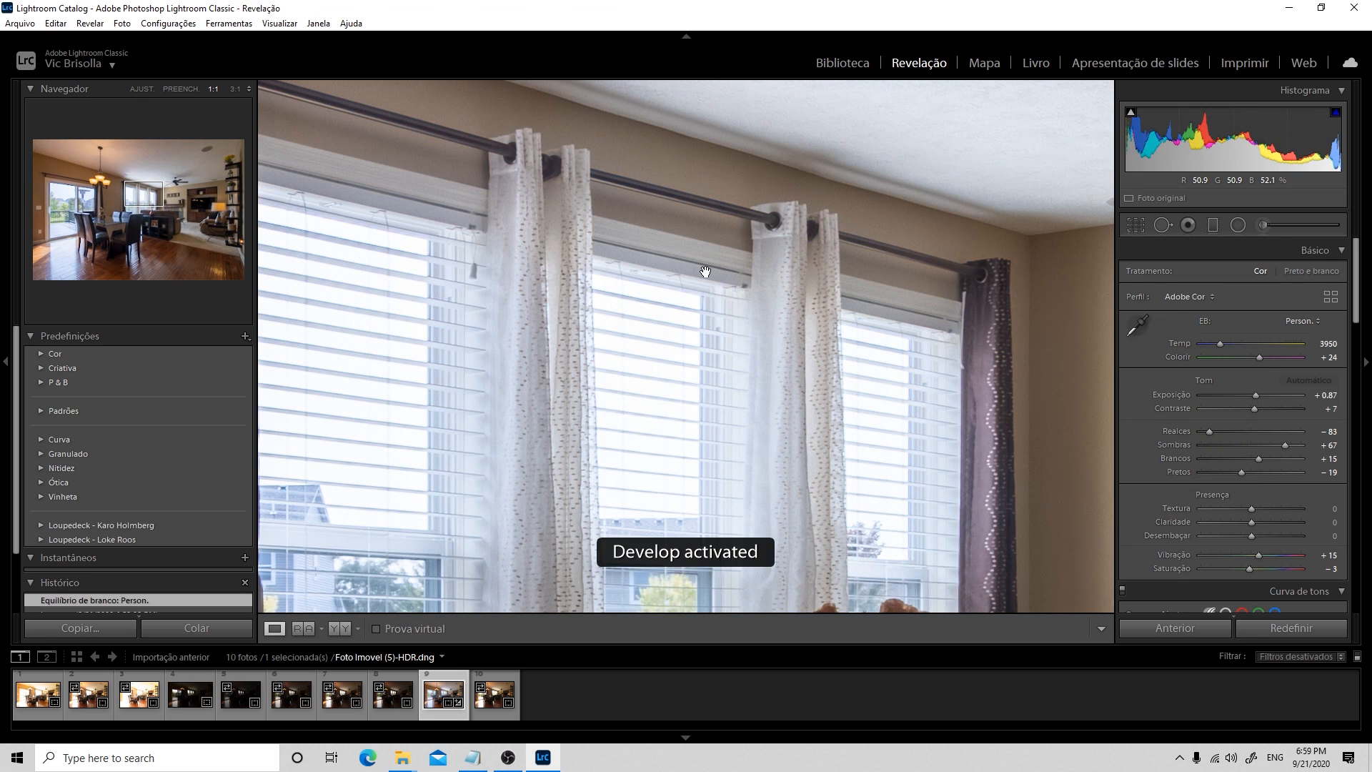
left_click(705, 269)
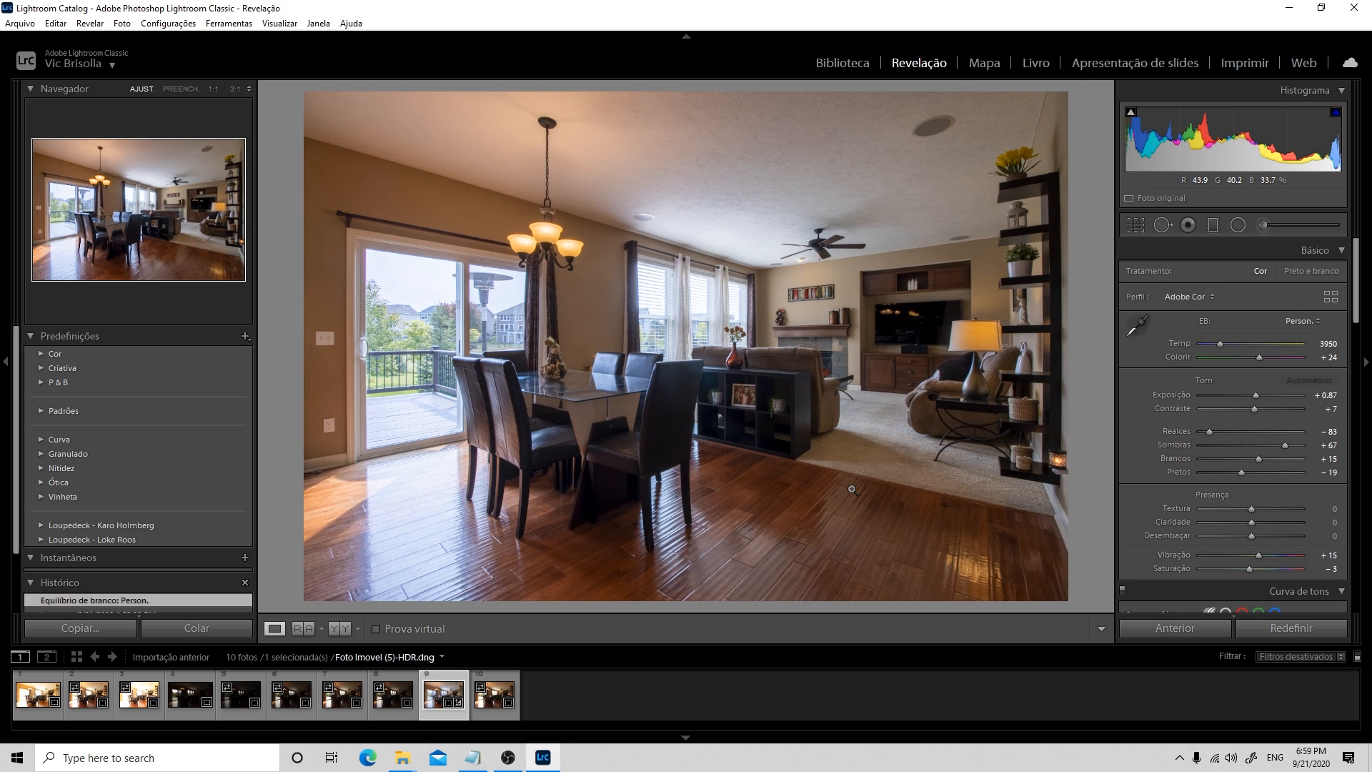
key("ctrl+z")
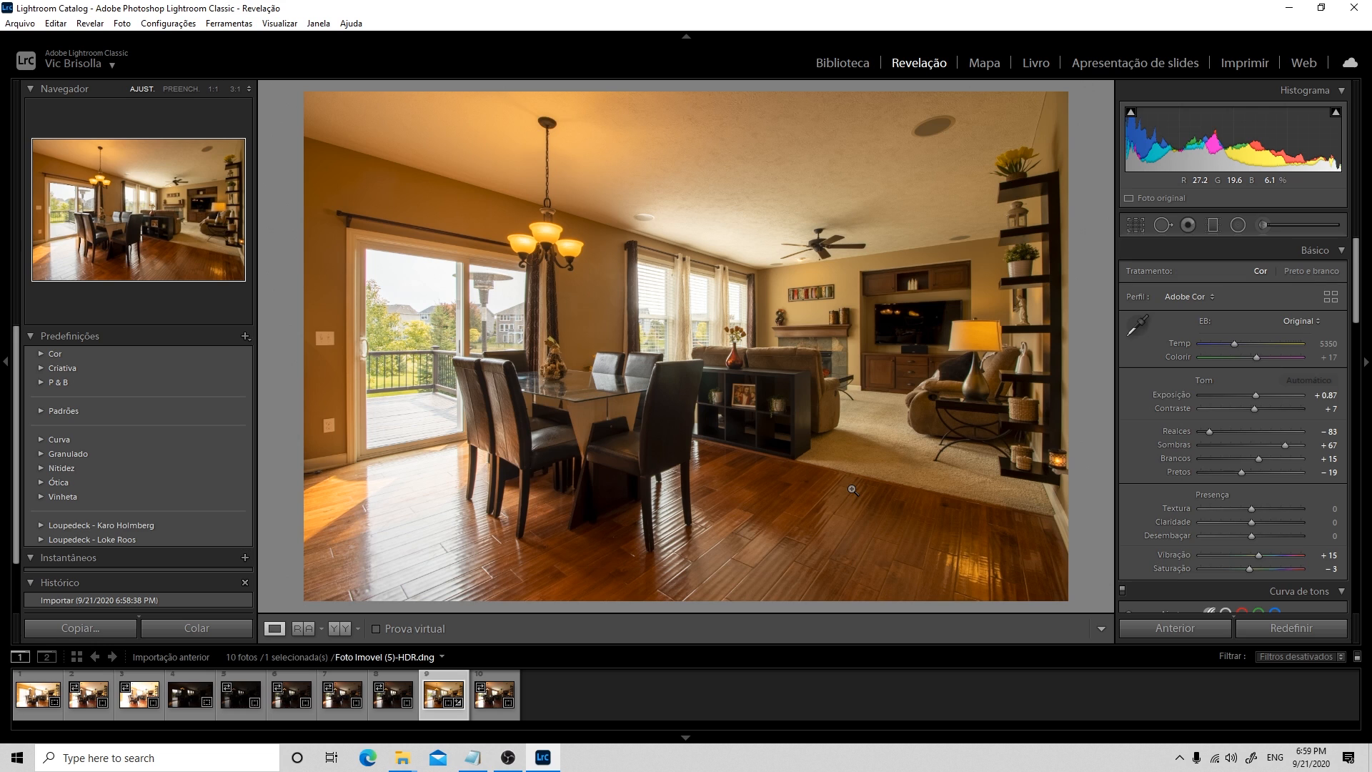
key("ctrl+y")
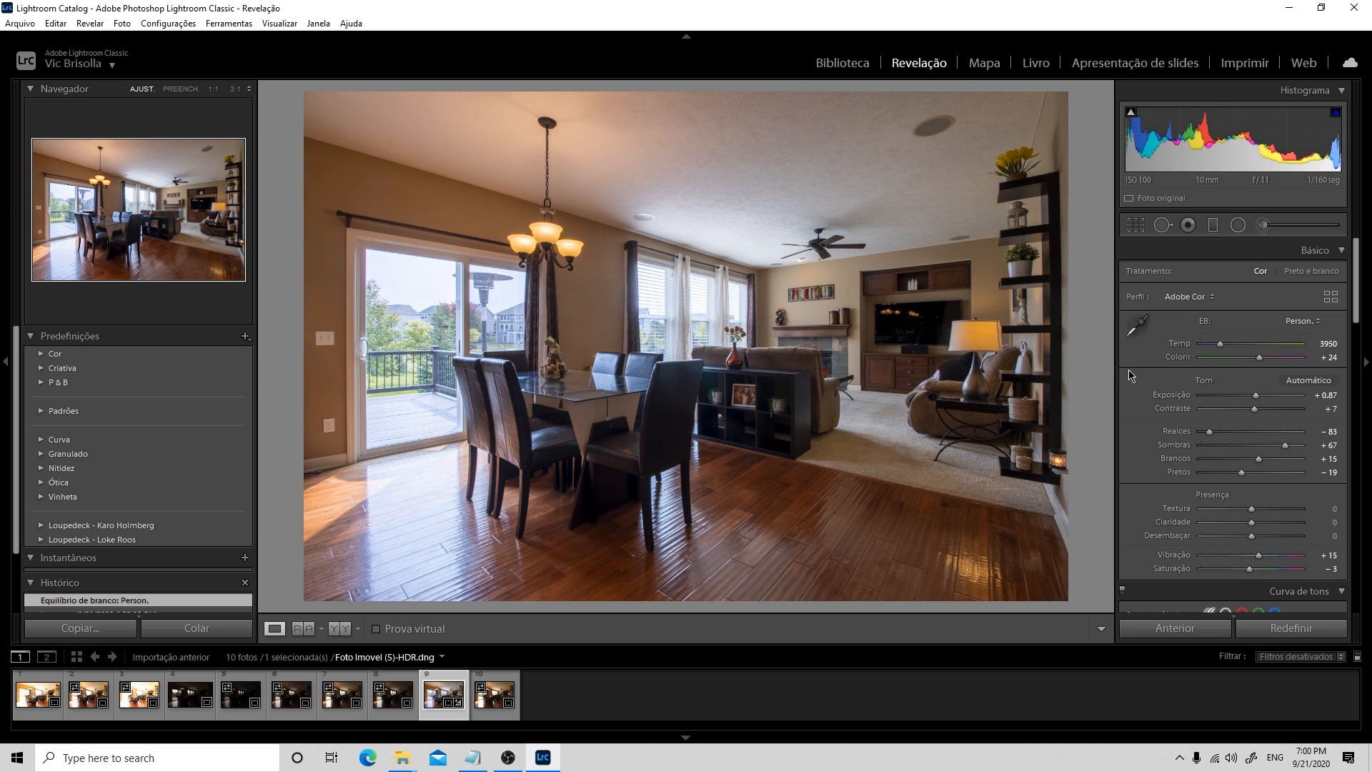
left_click(704, 272)
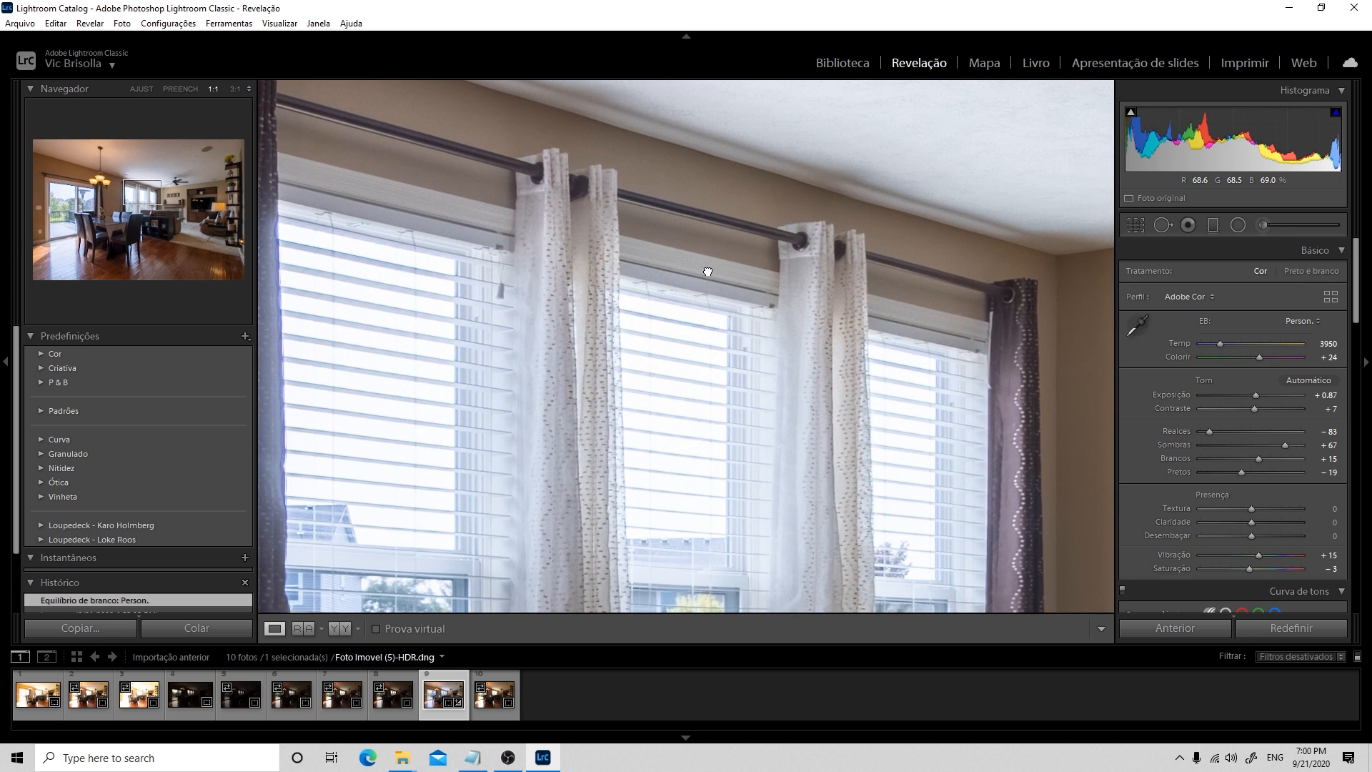
left_click(707, 271)
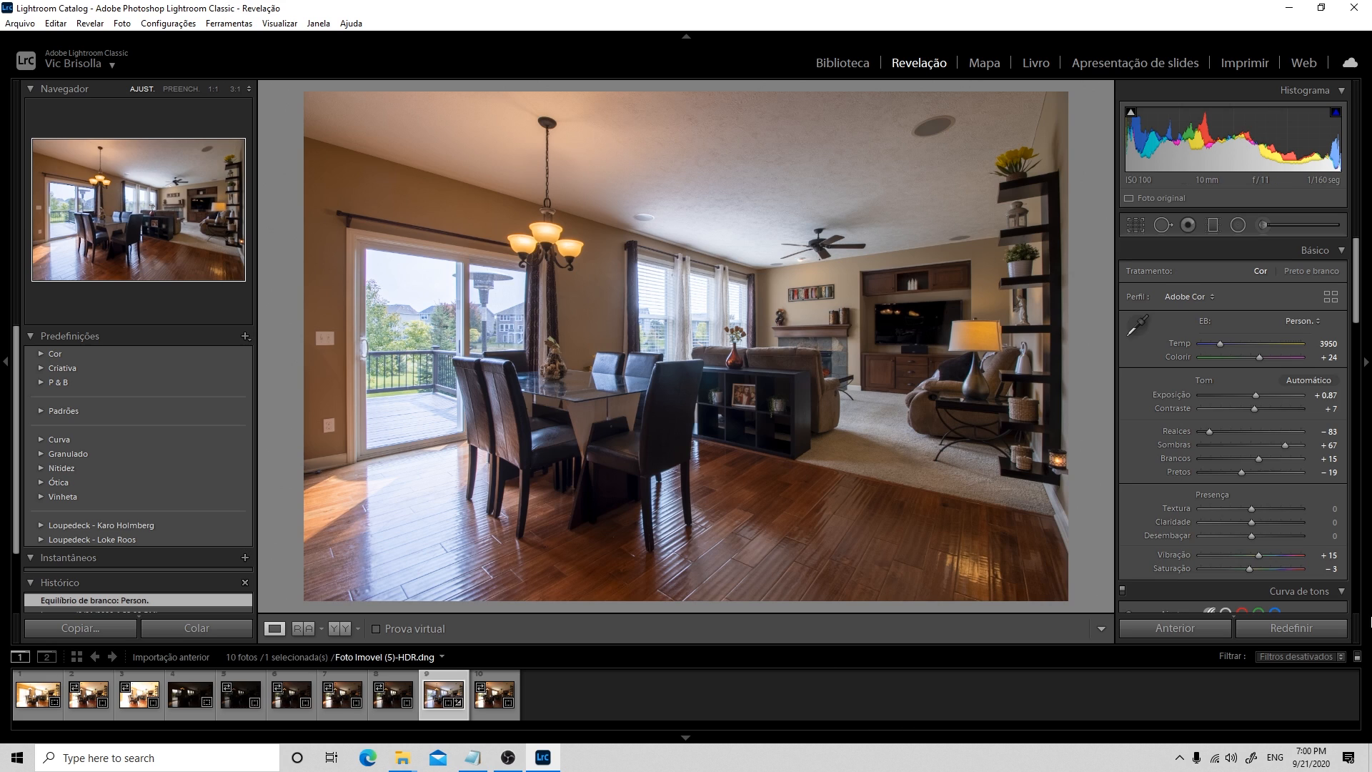
Set the exposure to +1.00 and reduce the whites to -59
left_click(1335, 398)
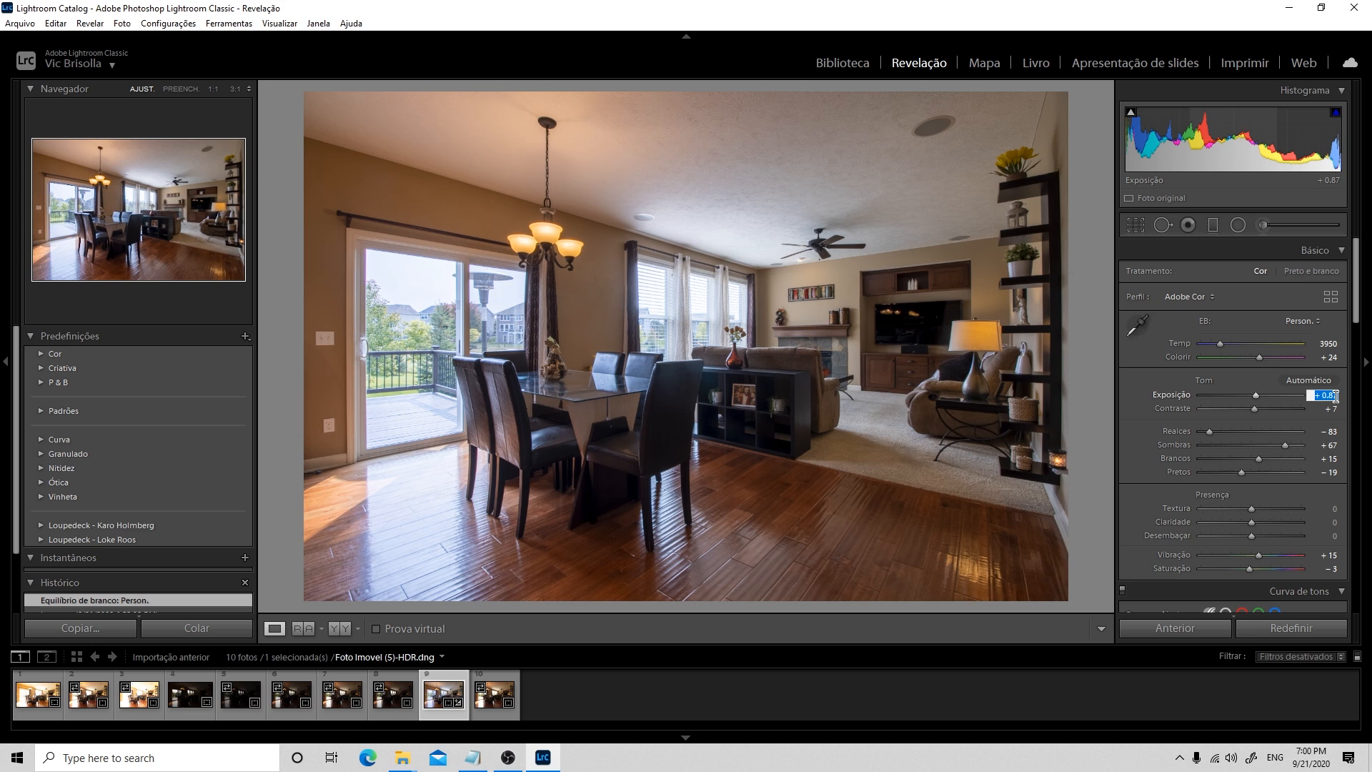
type("1")
key("Return")
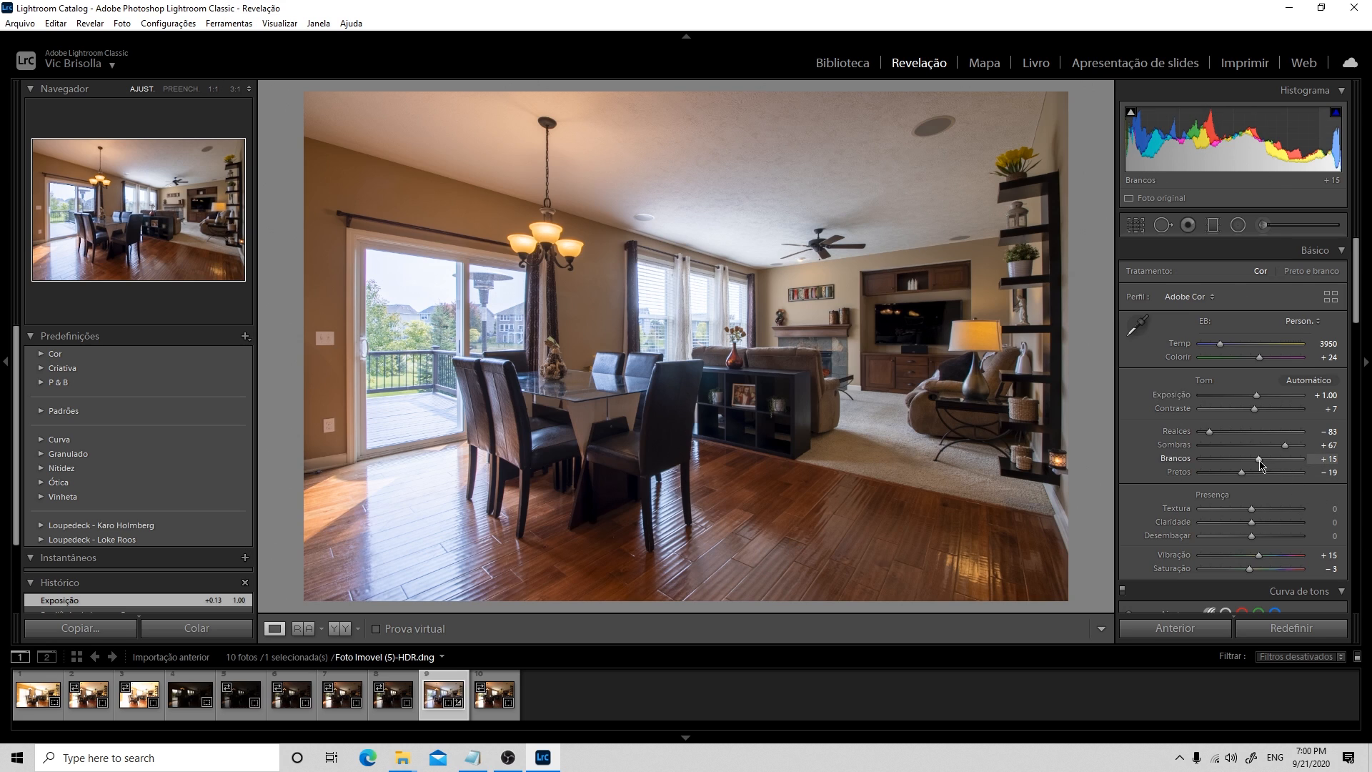
left_click_drag(1259, 463, 1223, 468)
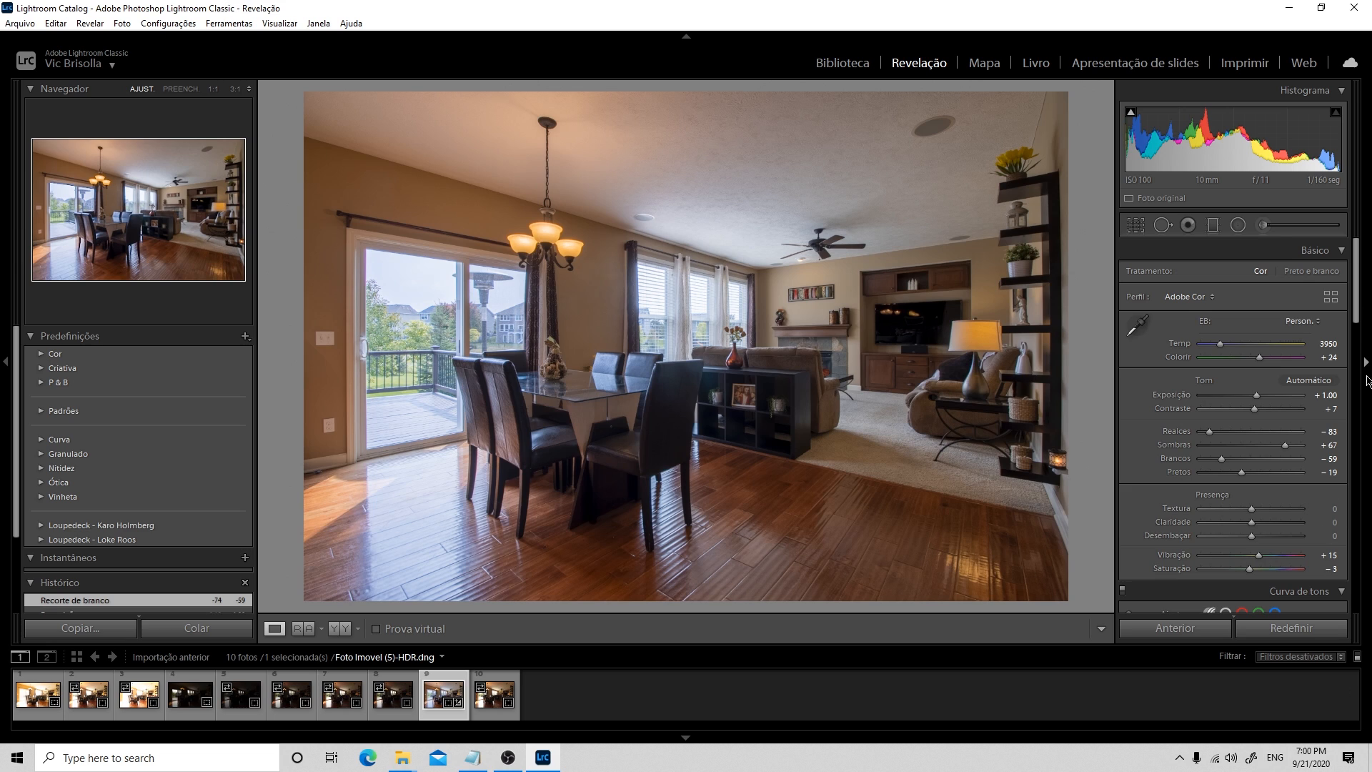
Set the texture to +5, the clarity to +5 and the dehaze to +10
left_click_drag(1362, 293, 1334, 309)
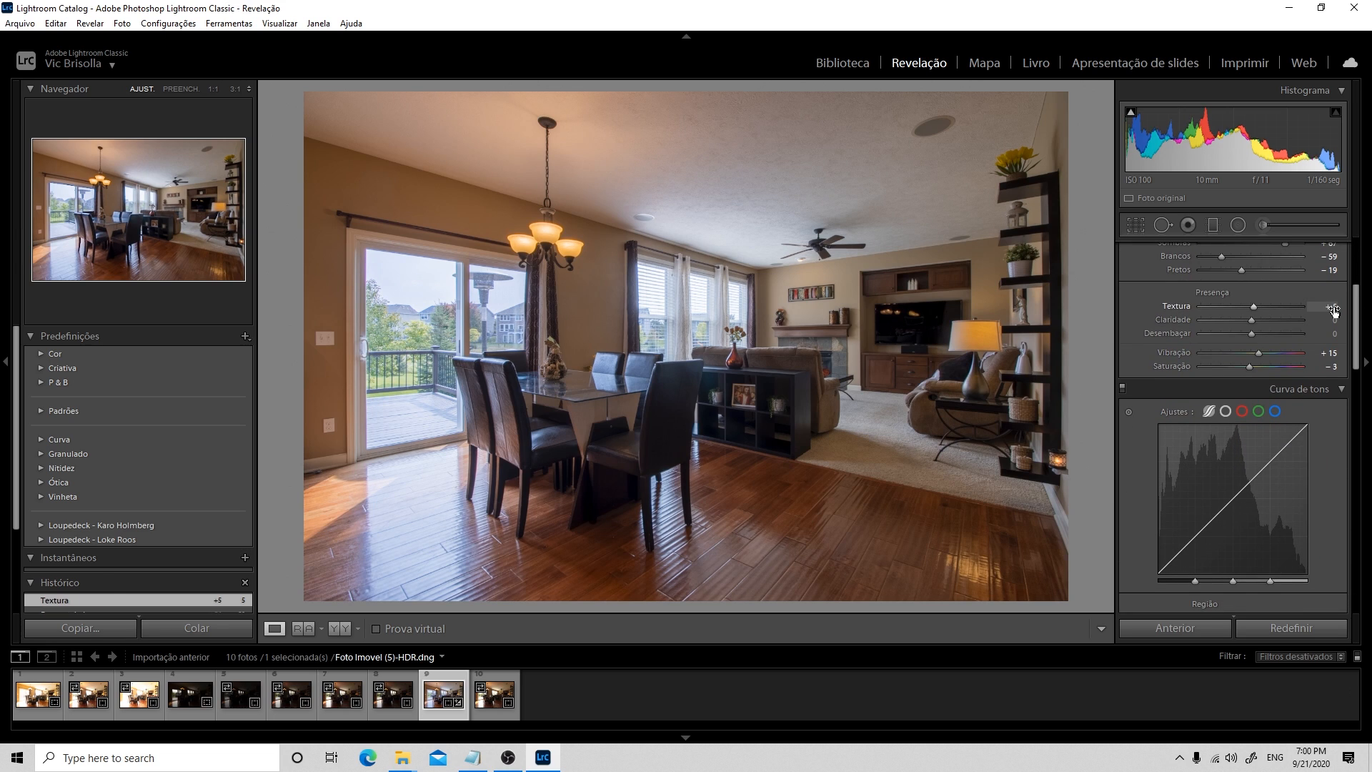
left_click(1333, 319)
type("5")
key("Return")
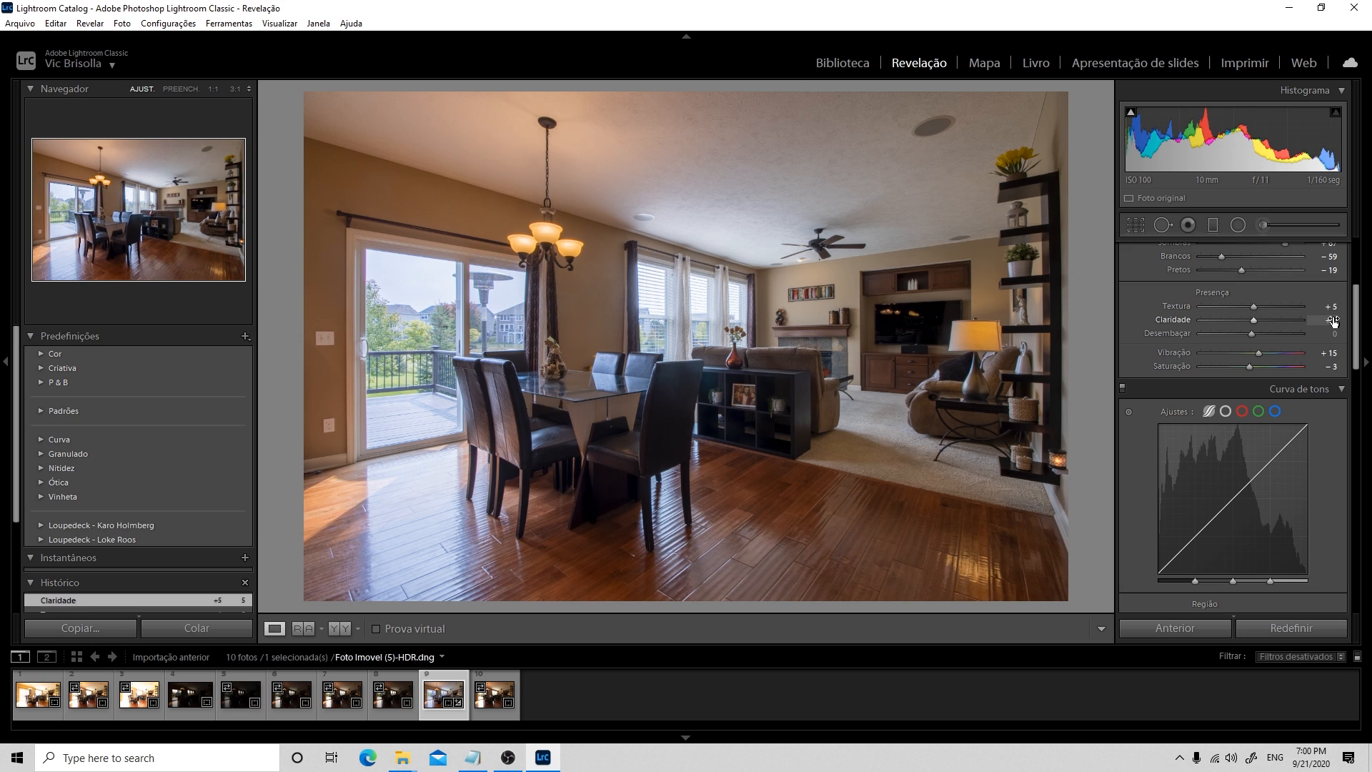
left_click(1331, 332)
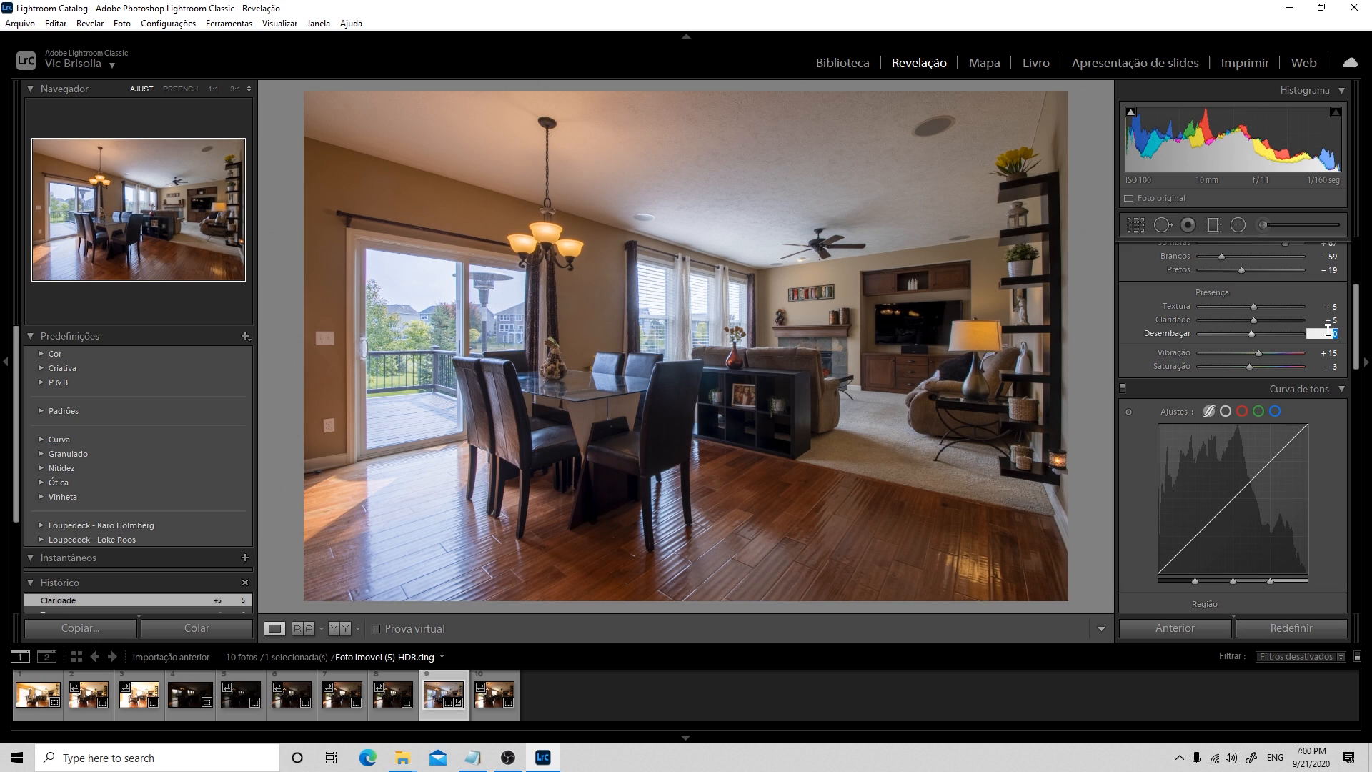
type("10")
key("Return")
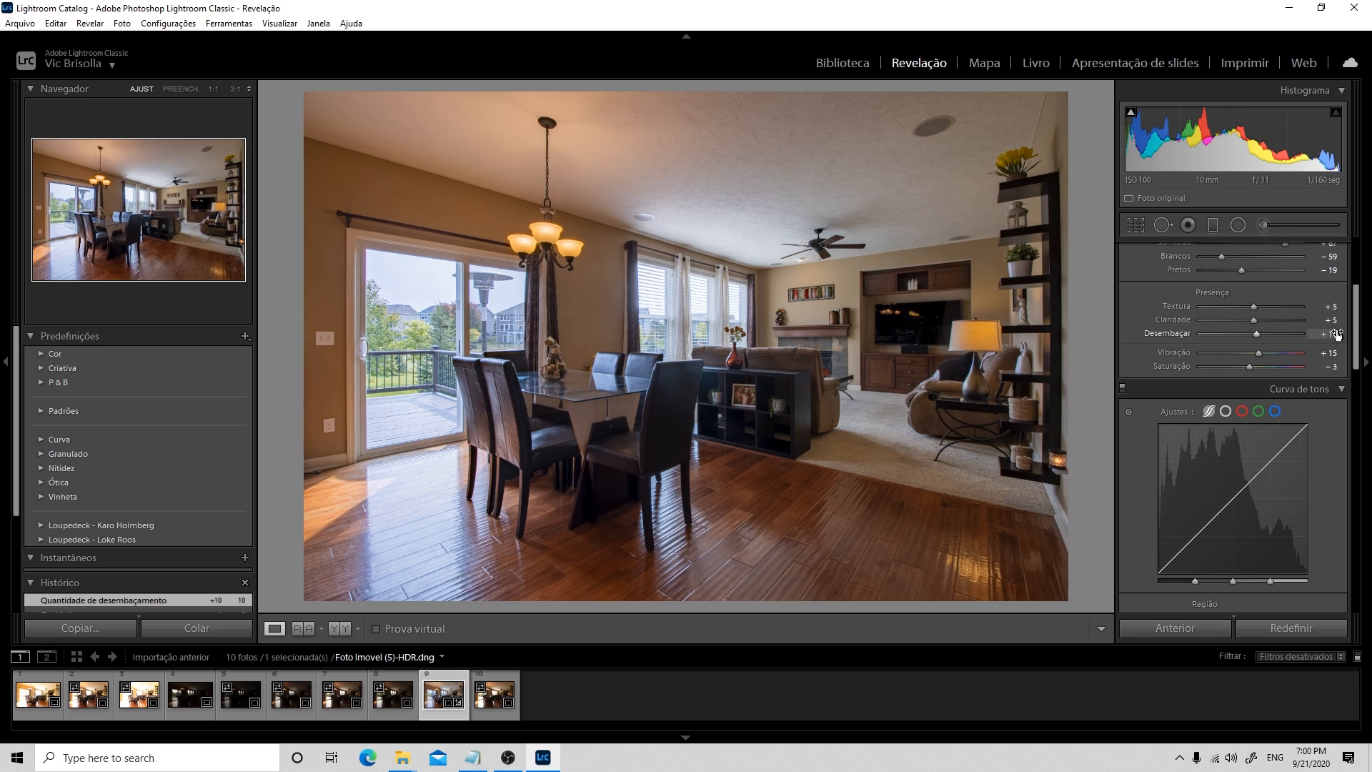
Set the photo's vibrance to 0
scroll(1356, 329, "down", 1)
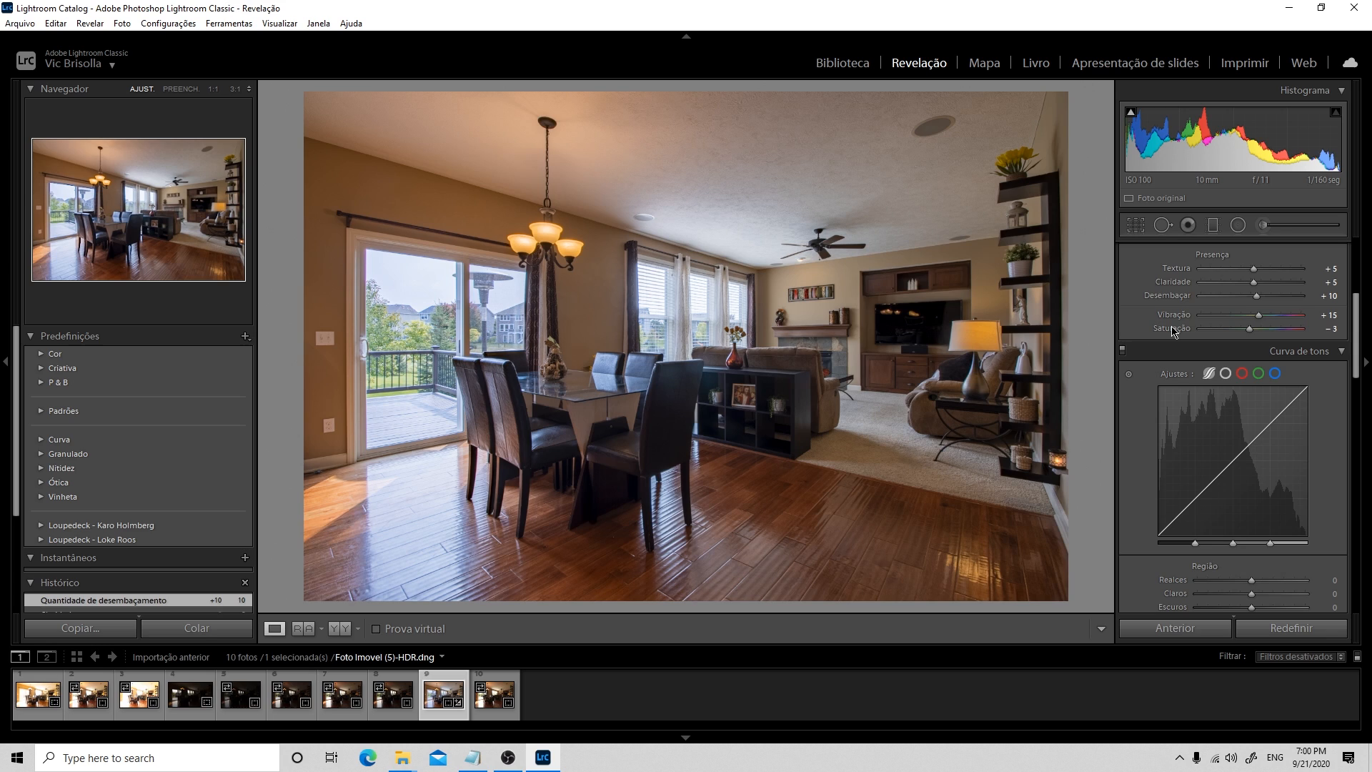
left_click(1332, 314)
type("0")
key("Return")
Set the sharpening amount to 75 and check the fireplace and the dark shelf at 1:1
left_click_drag(1358, 341, 1352, 459)
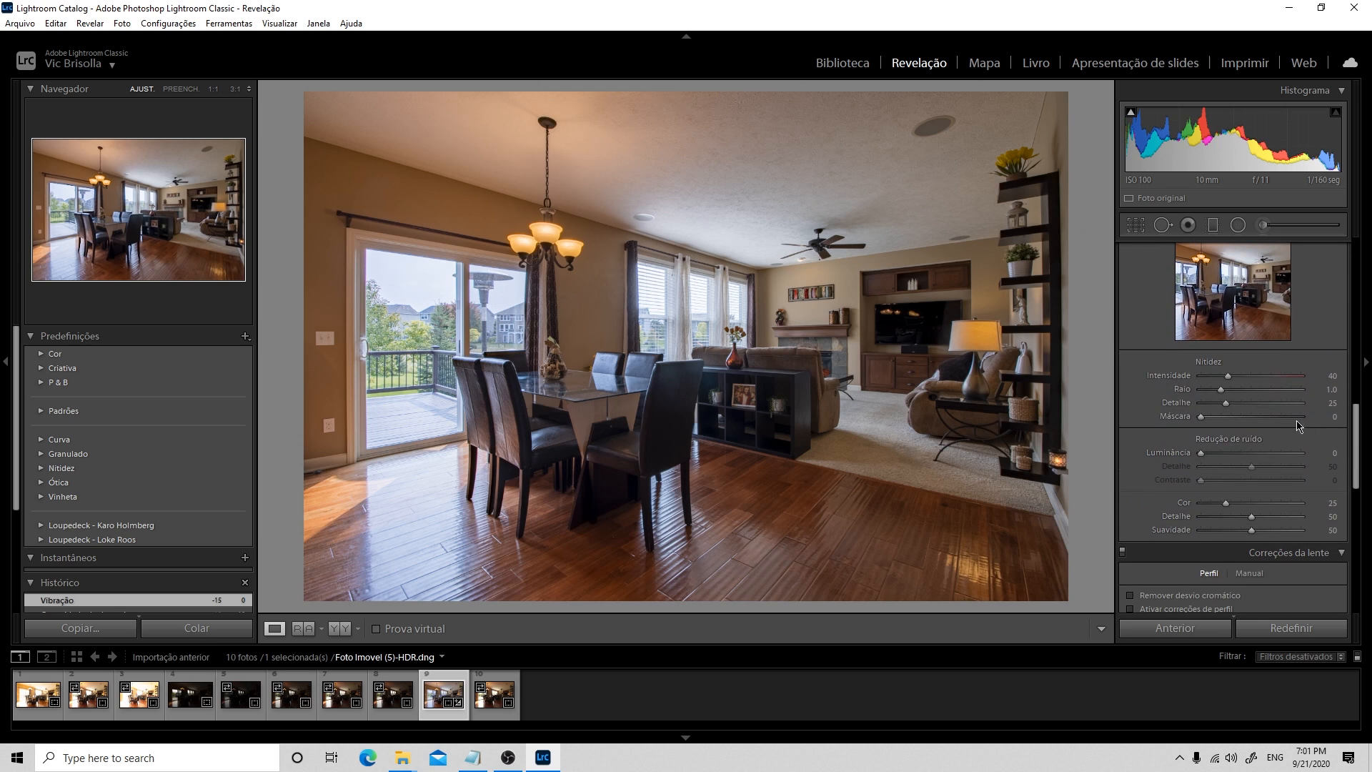
left_click(1332, 375)
type("75")
key("Return")
left_click(839, 345)
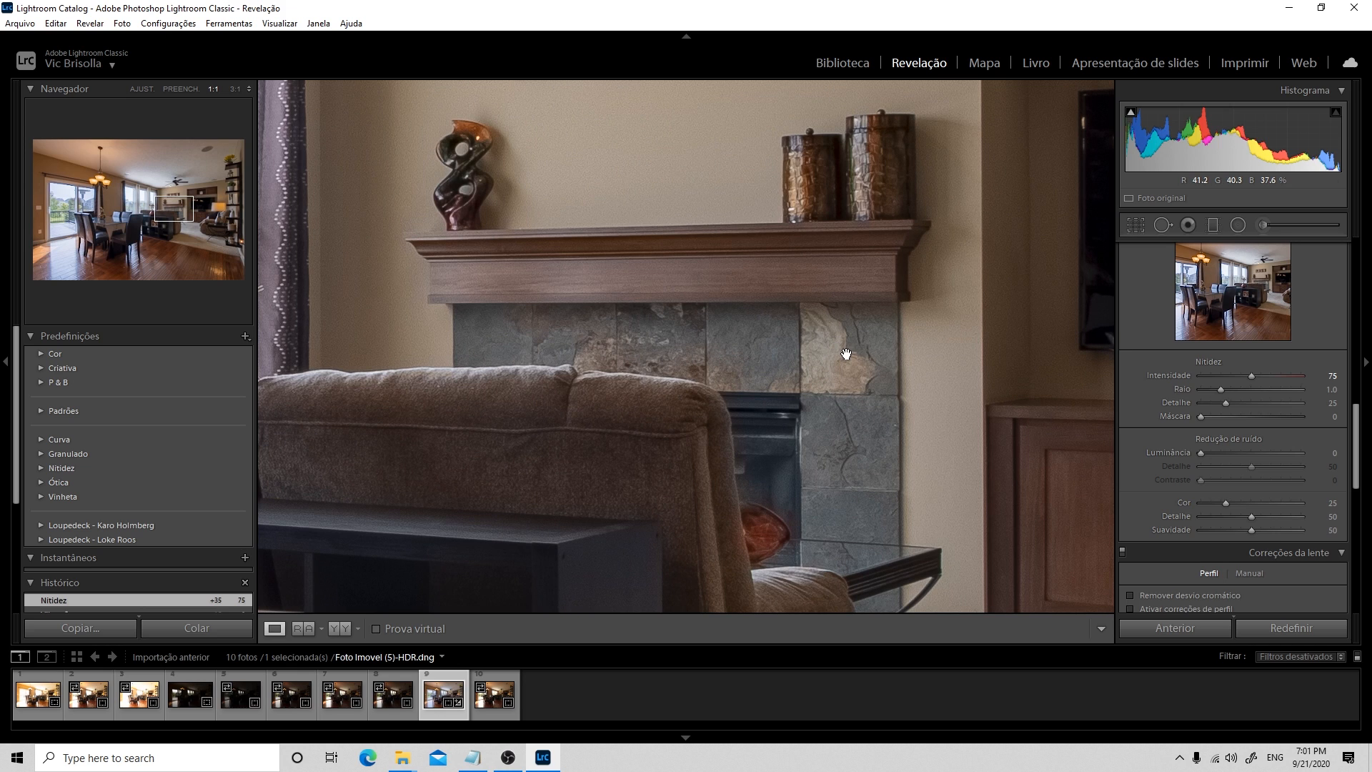
left_click(846, 353)
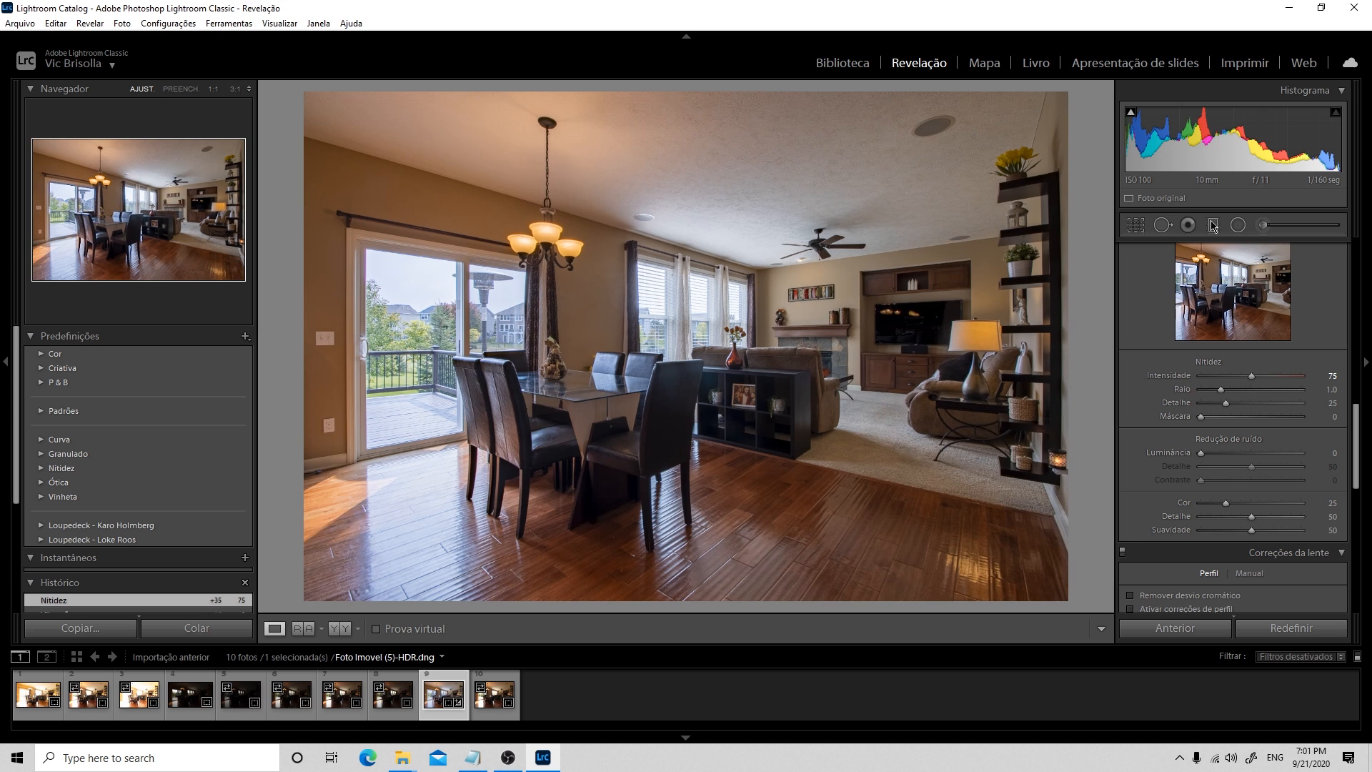
left_click(740, 396)
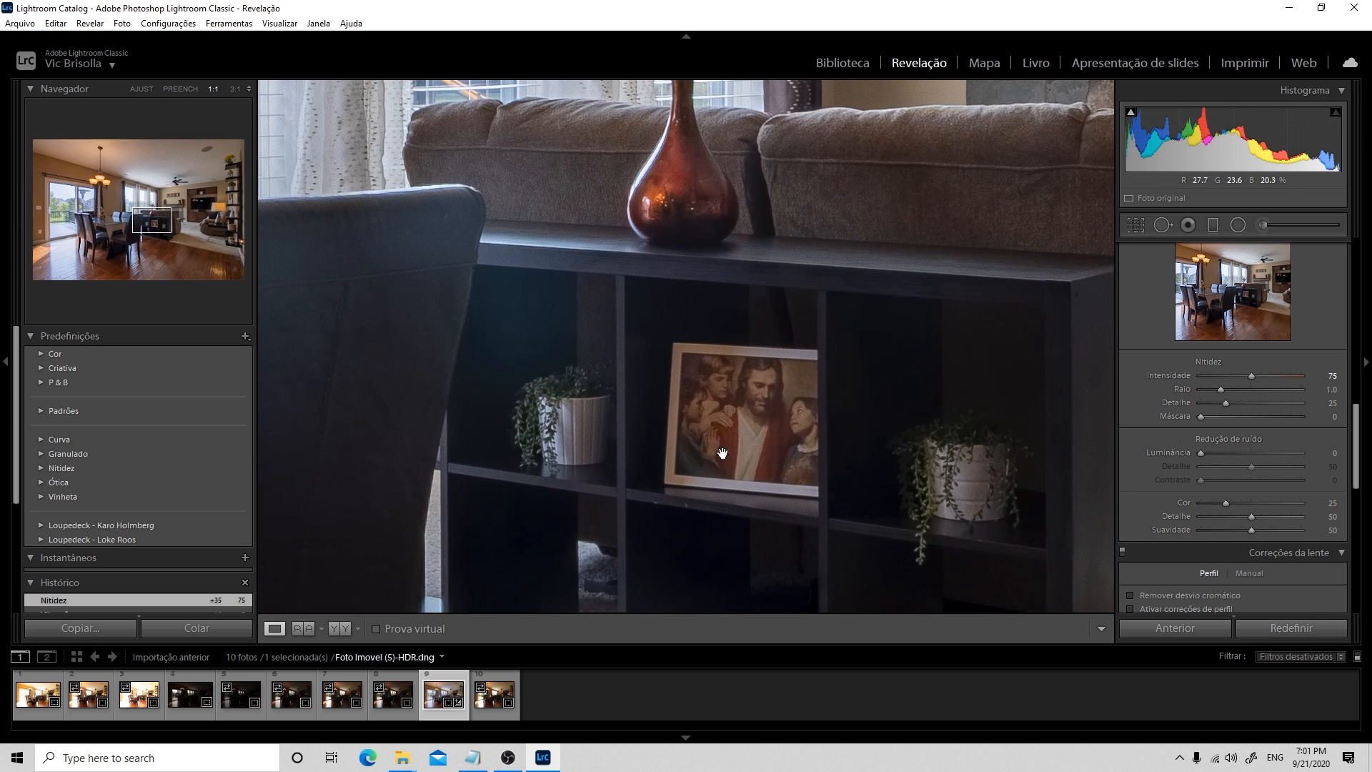
left_click(767, 419)
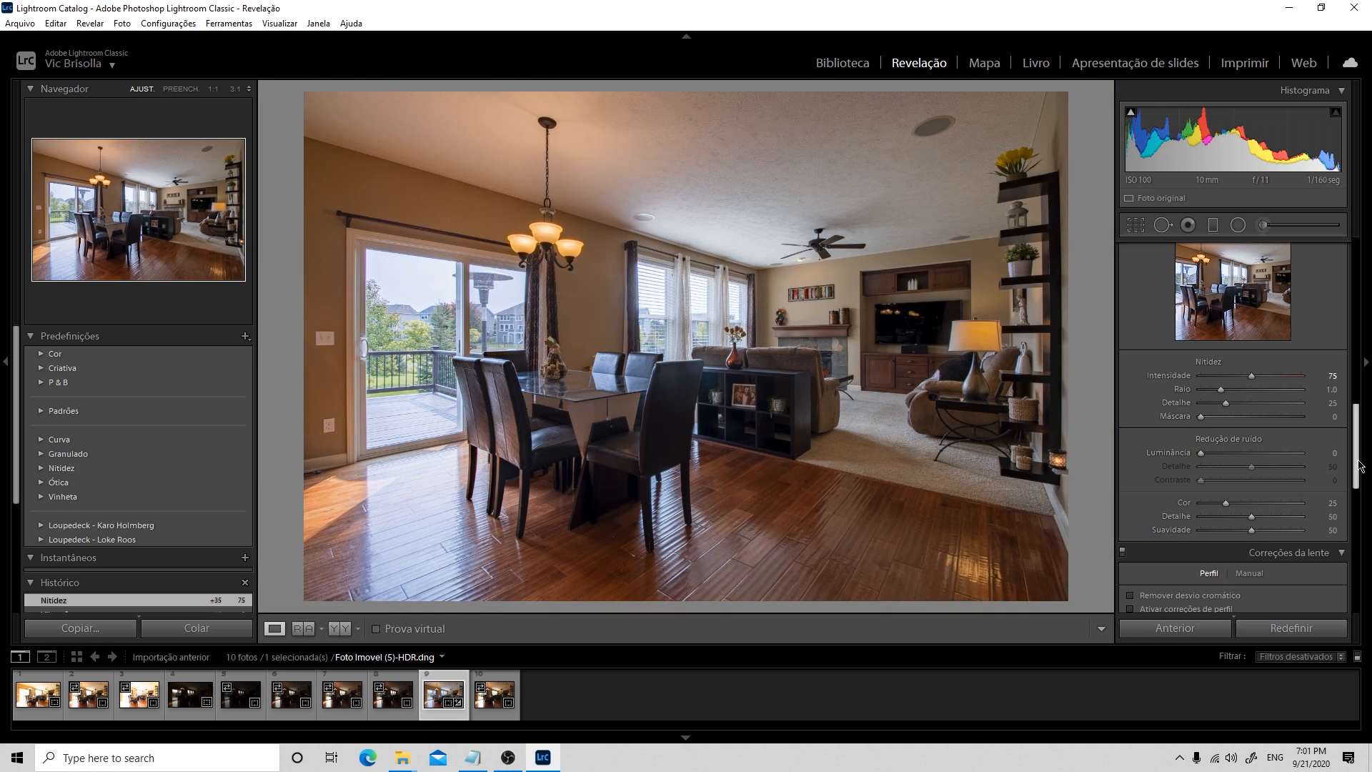
Enable chromatic aberration removal and lens profile corrections
scroll(1319, 554, "down", 3)
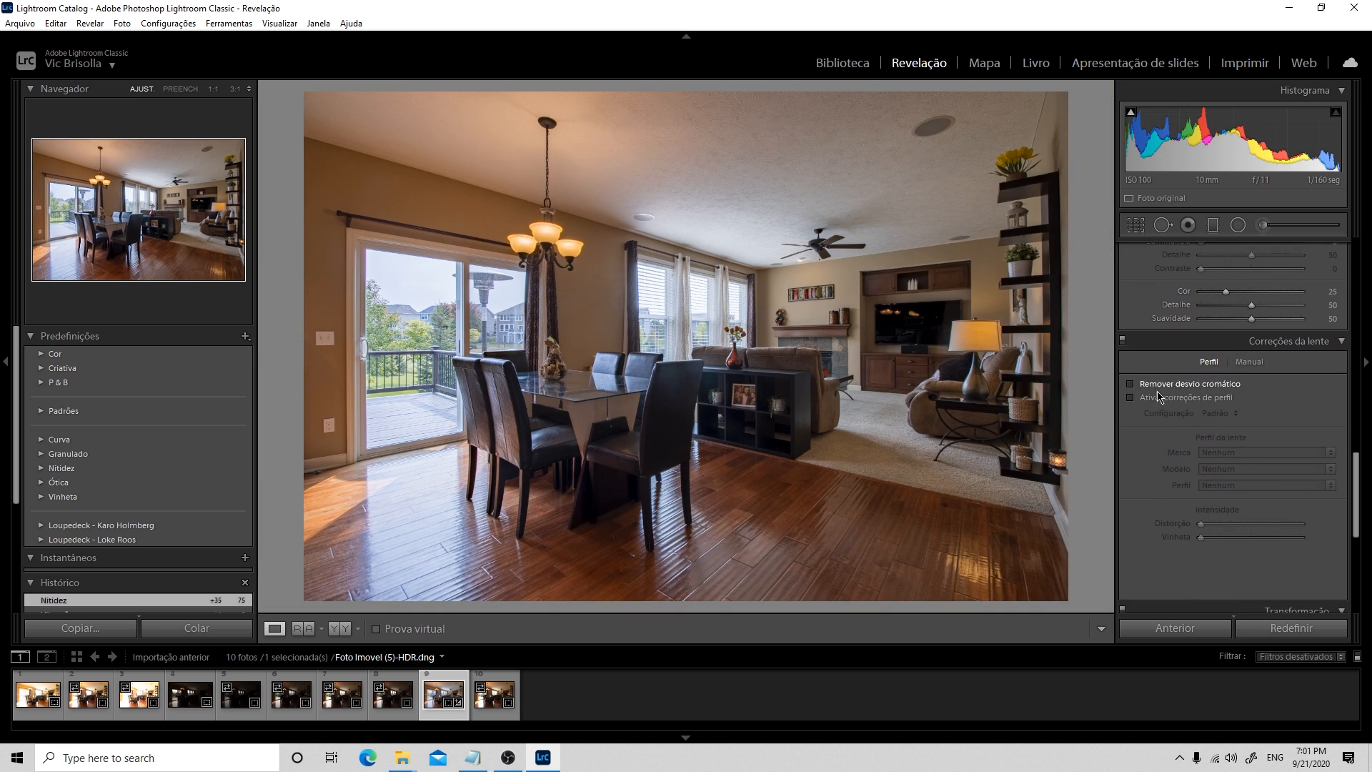
left_click(1130, 383)
left_click(1130, 398)
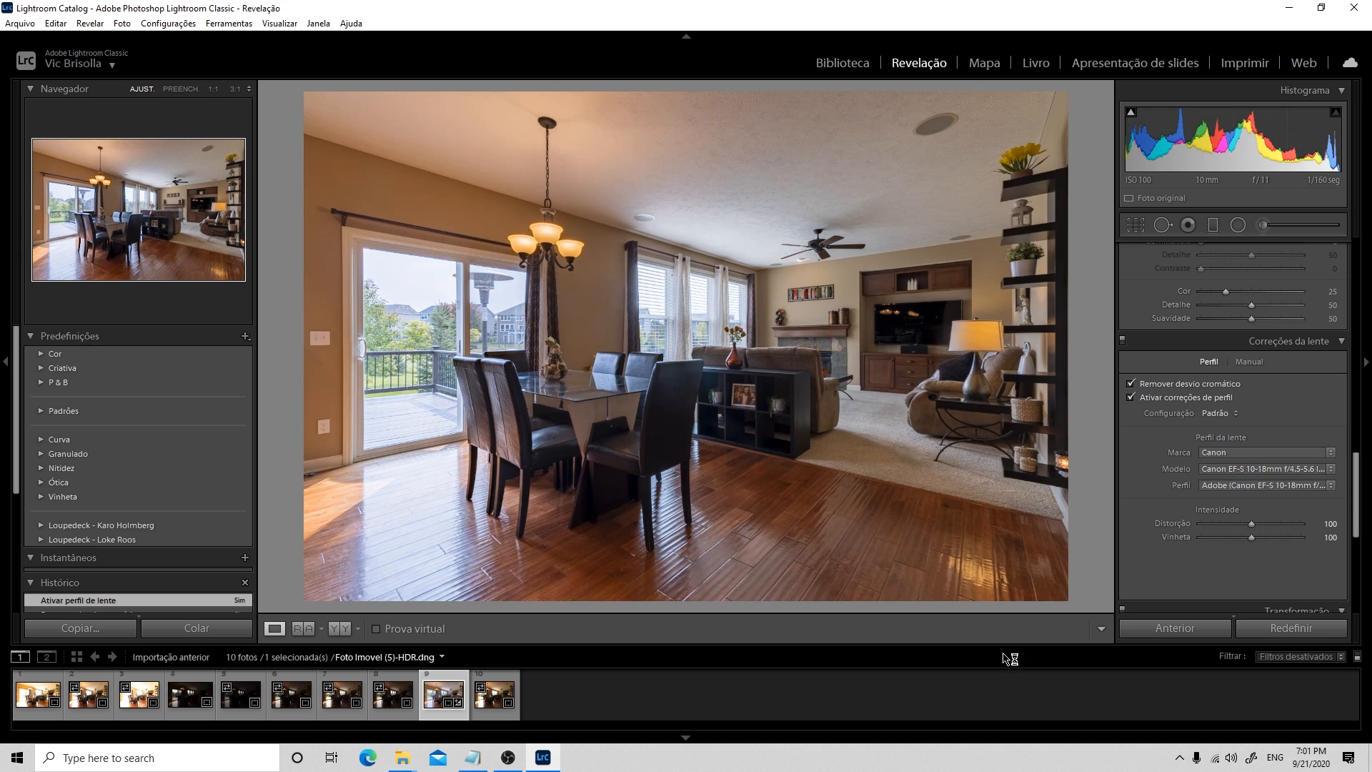
Apply the Vertical Upright perspective correction to the photo
scroll(1245, 449, "down", 3)
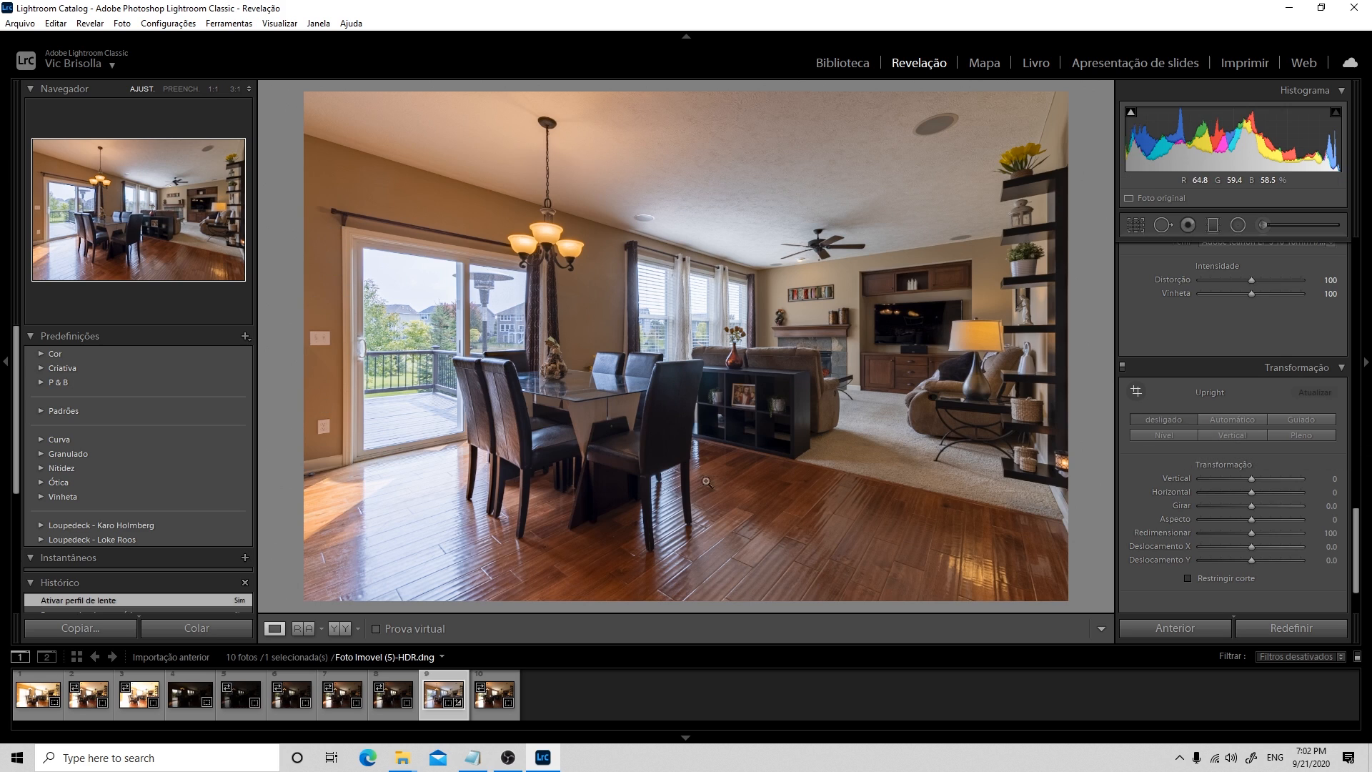
left_click(1232, 438)
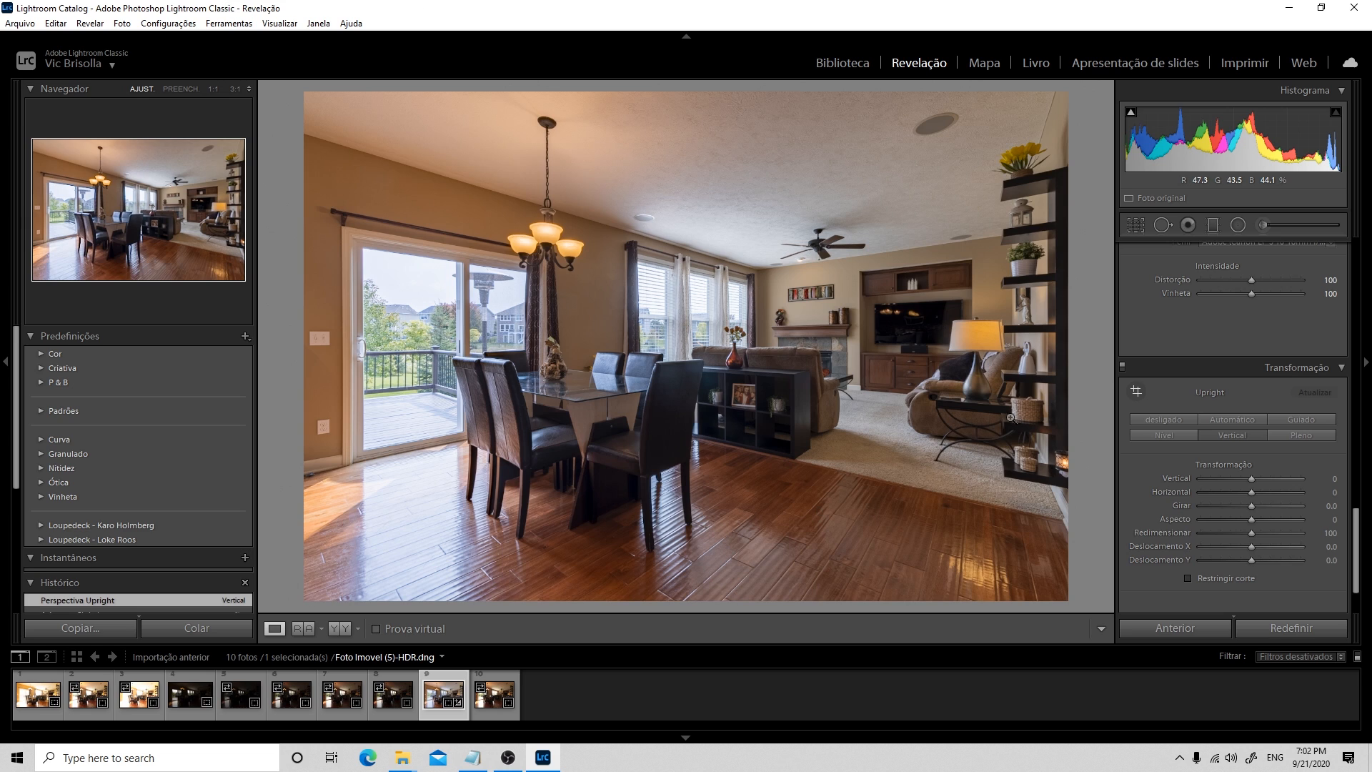
Add a graduated filter with exposure 1.00 running horizontally from the photo's right edge to about its middle
left_click_drag(1357, 528, 1356, 255)
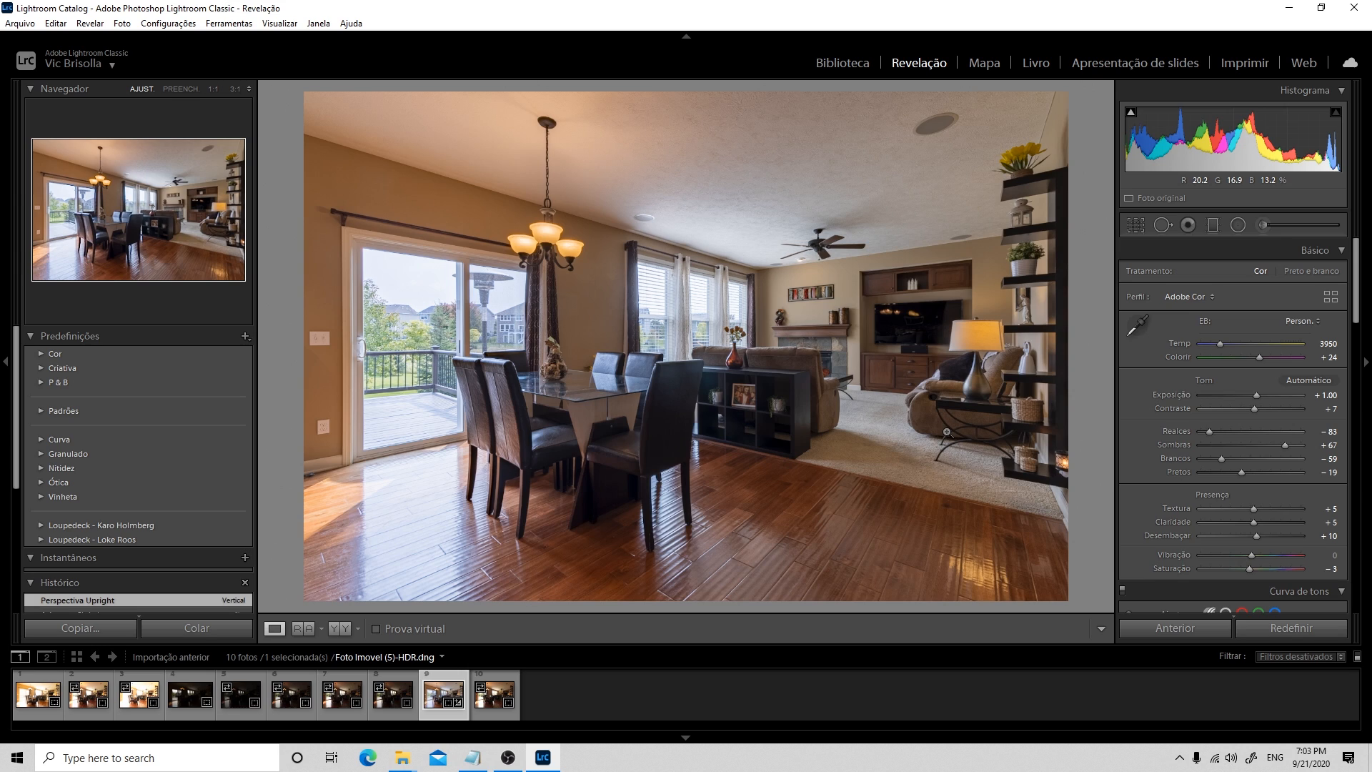
left_click(1214, 227)
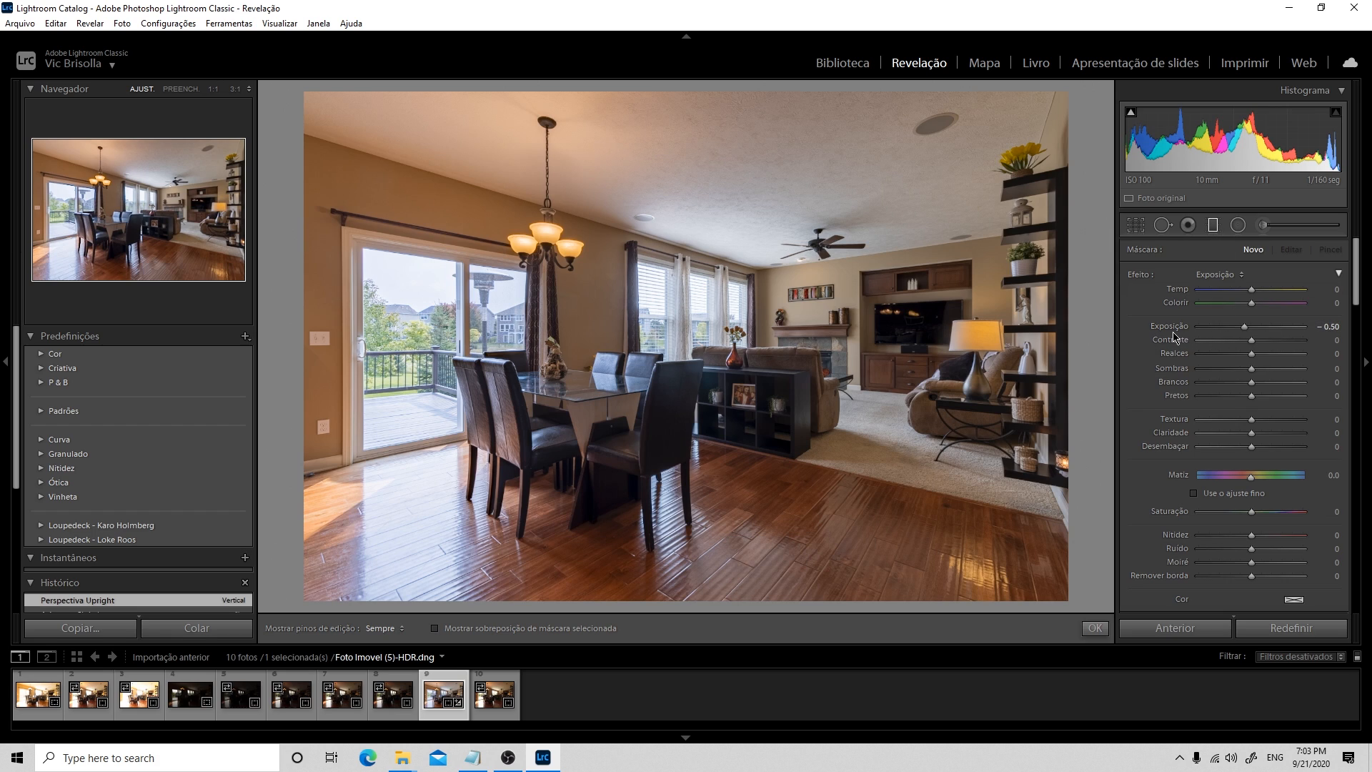
left_click(1329, 328)
type("1")
key("Return")
left_click_drag(1068, 341, 756, 337)
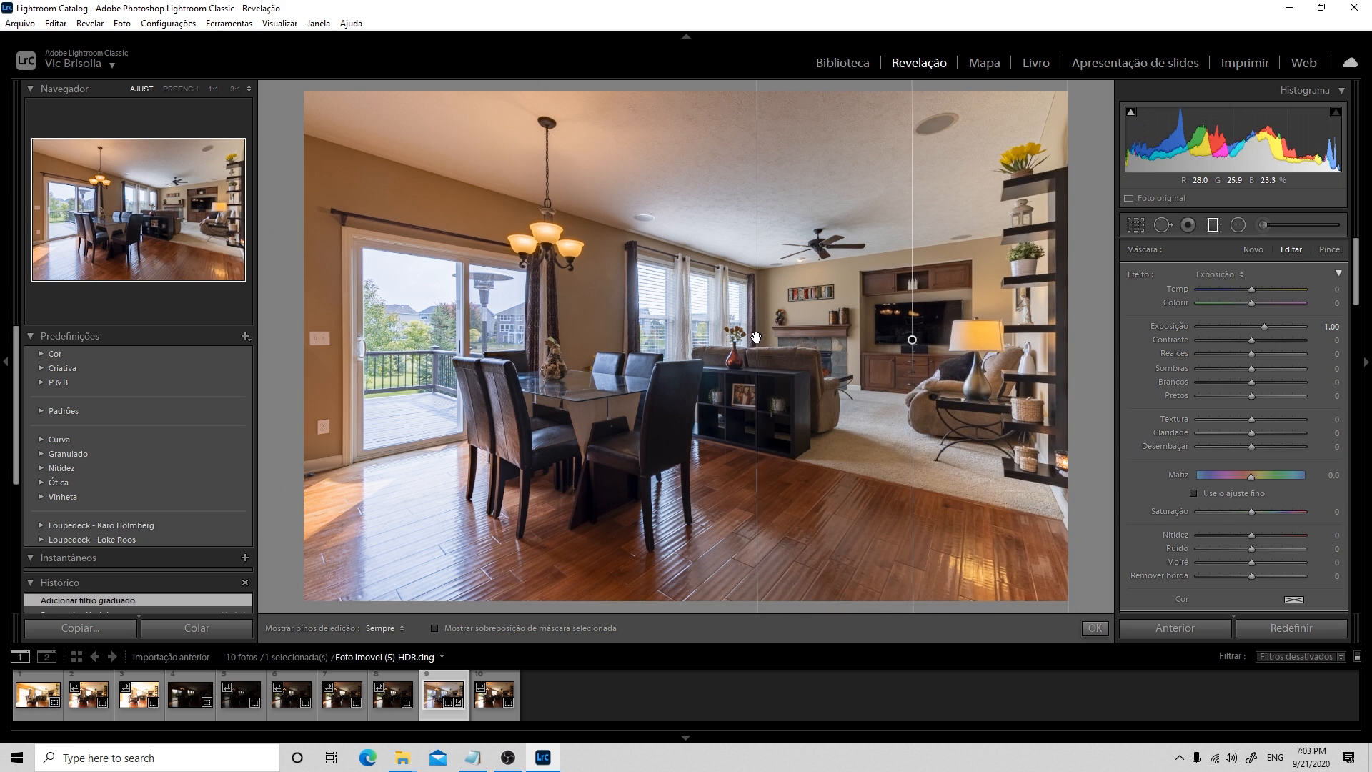
key("Return")
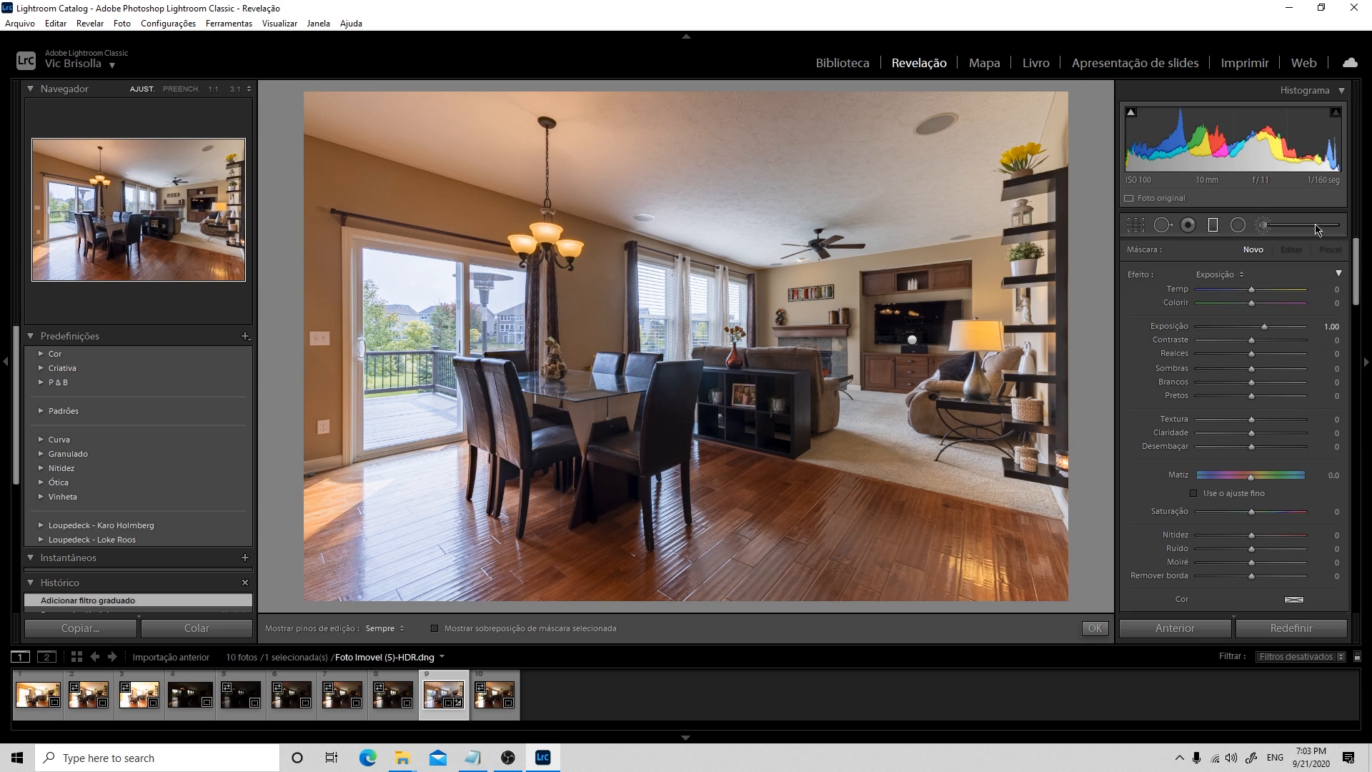
Brighten the wall and ceiling around the chandelier using the Adjustment Brush with exposure 0.30
left_click(1263, 227)
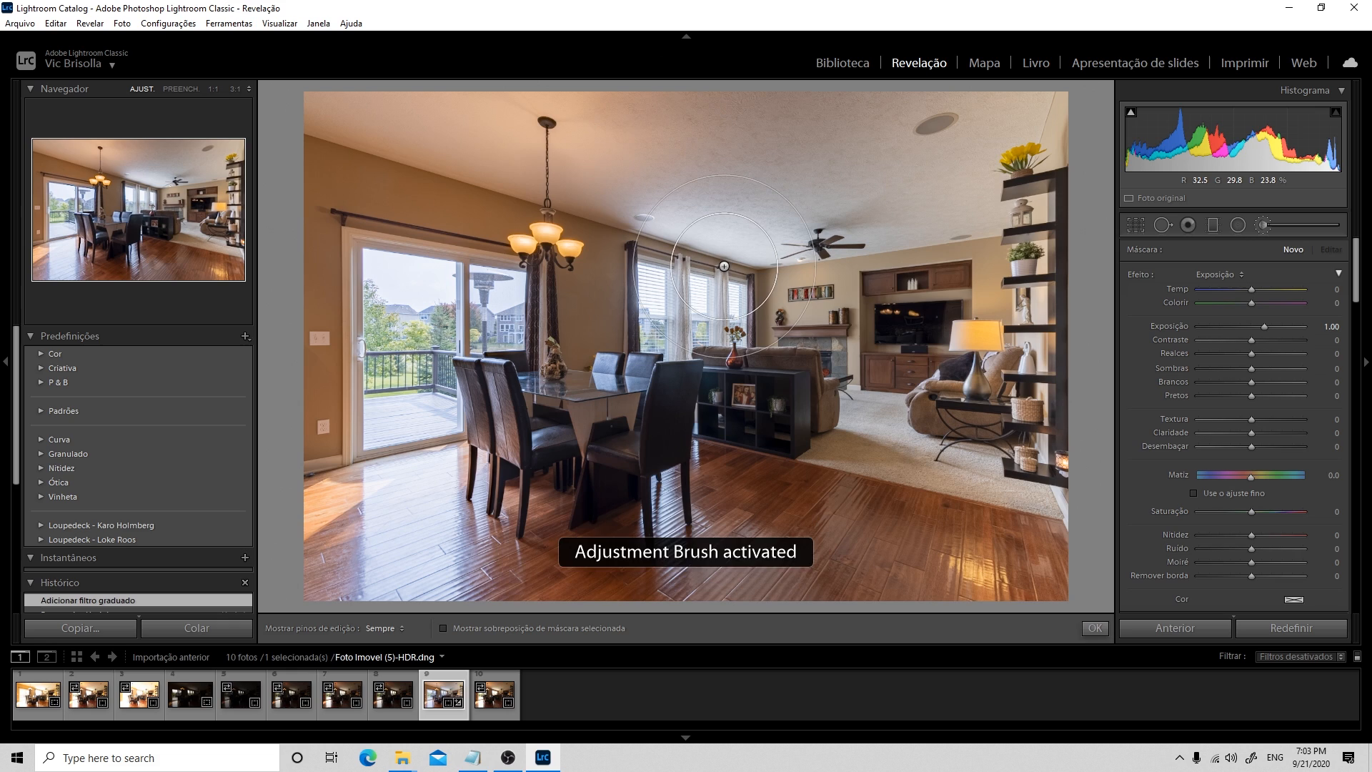
left_click(1331, 327)
left_click(1329, 328)
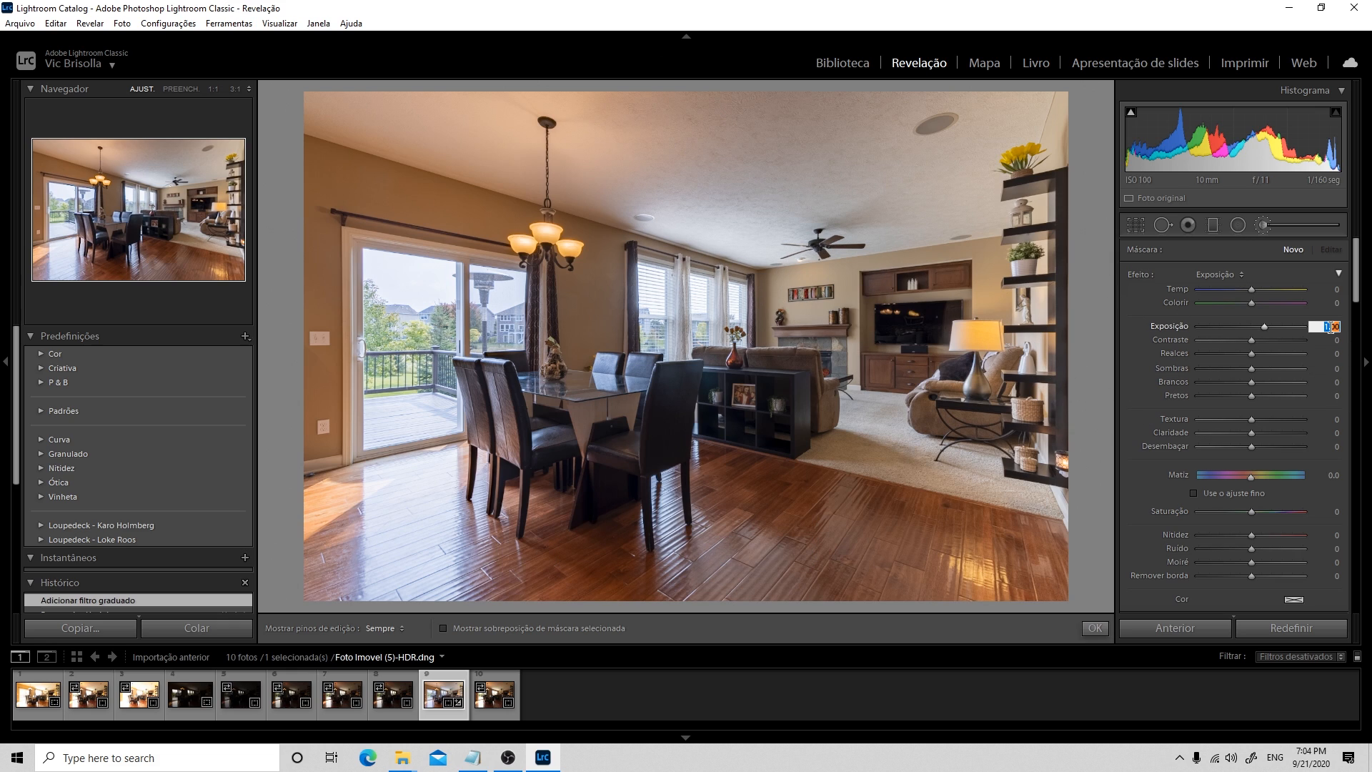
type("0.3")
key("Return")
left_click_drag(551, 261, 646, 325)
scroll(647, 325, "down", 10)
scroll(647, 325, "up", 2)
scroll(647, 325, "up", 3)
scroll(647, 325, "up", 2)
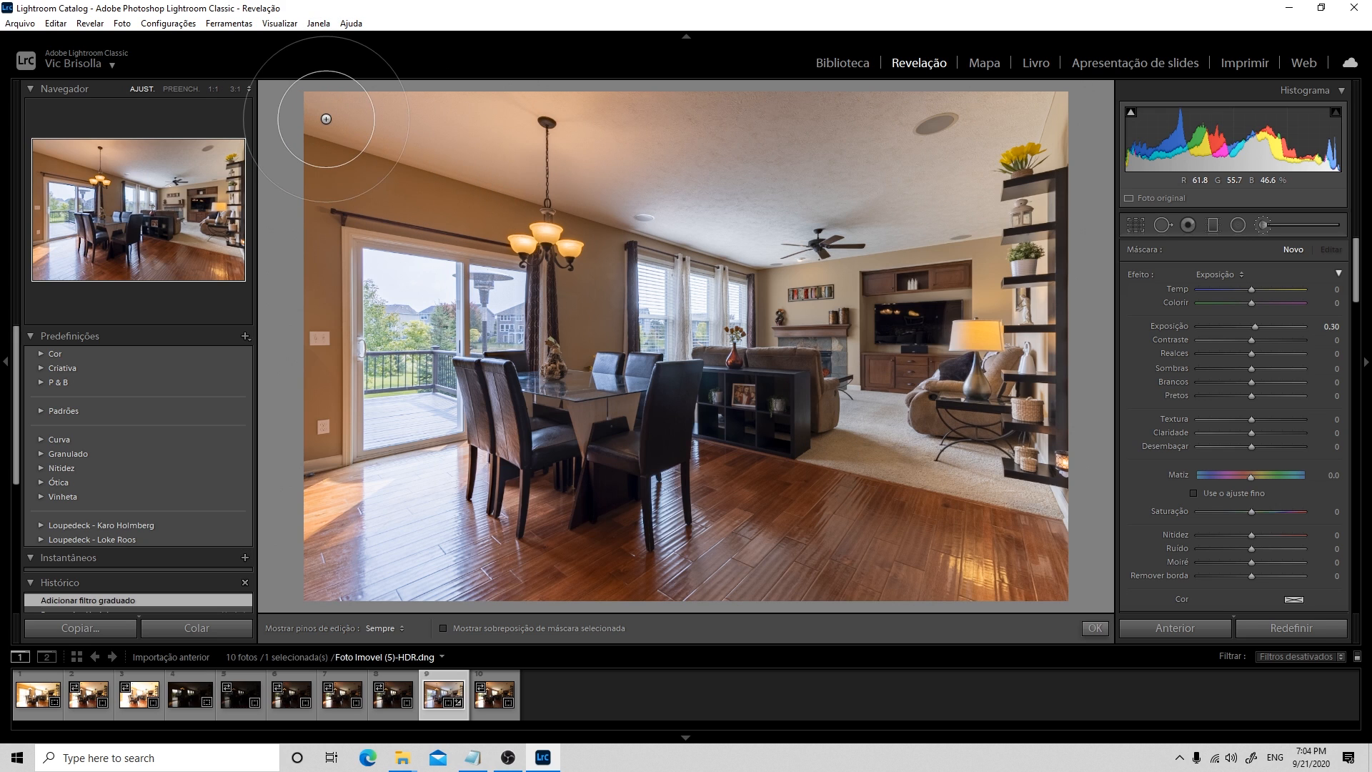
left_click_drag(413, 146, 375, 147)
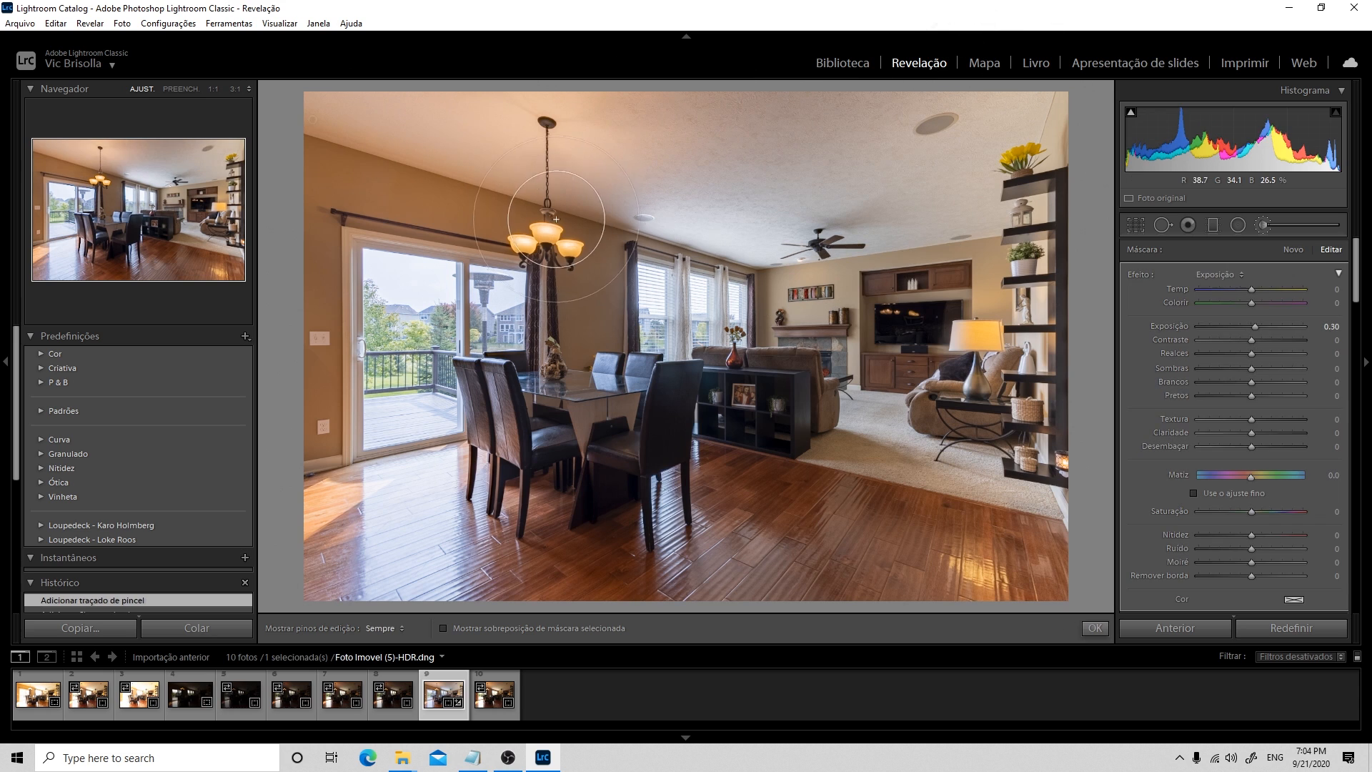
mouse_move(600, 164)
left_mouse_down()
mouse_move(604, 205)
mouse_move(556, 203)
mouse_move(572, 208)
left_mouse_up()
Extend the brush strokes across the floor, living area and ceiling, check the photo without edit pins, and finish the brush adjustment
key("h")
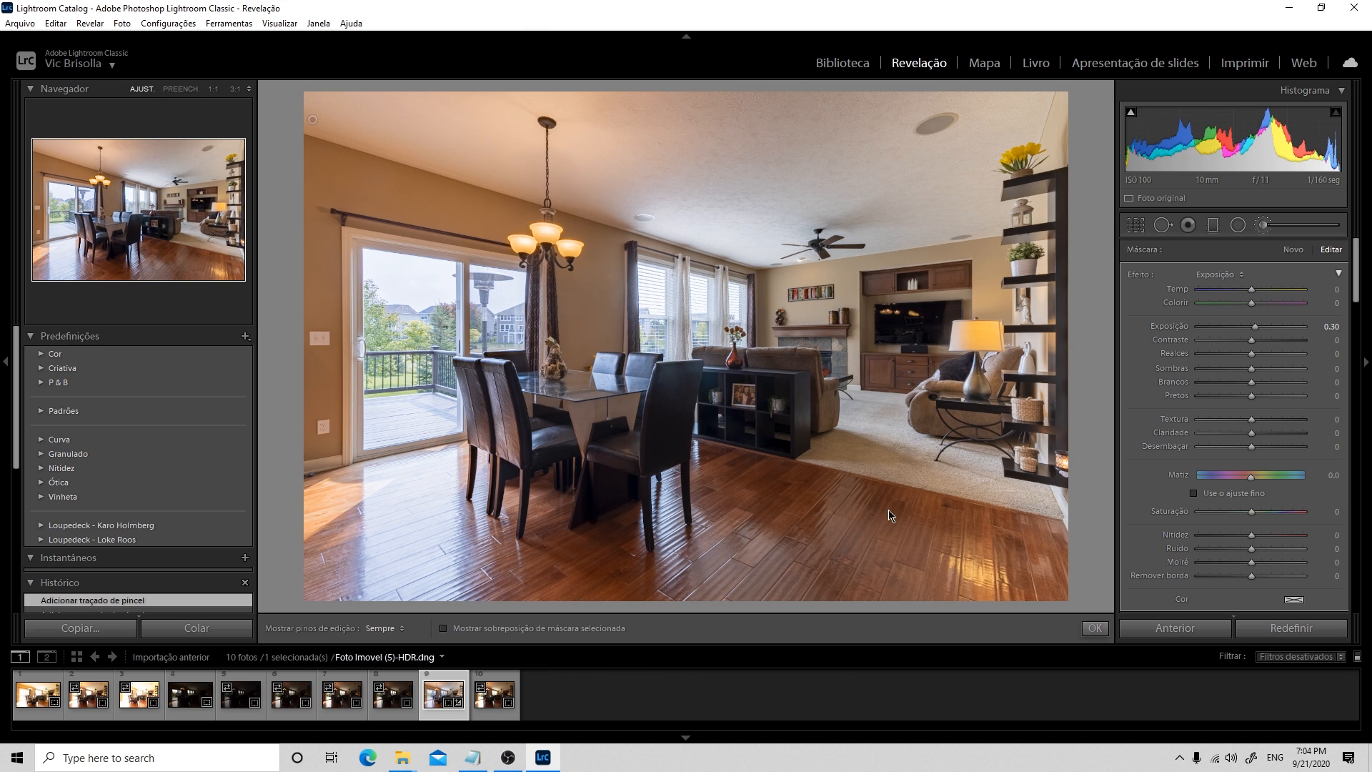
mouse_move(721, 415)
left_mouse_down()
mouse_move(777, 446)
mouse_move(831, 413)
mouse_move(859, 378)
left_mouse_up()
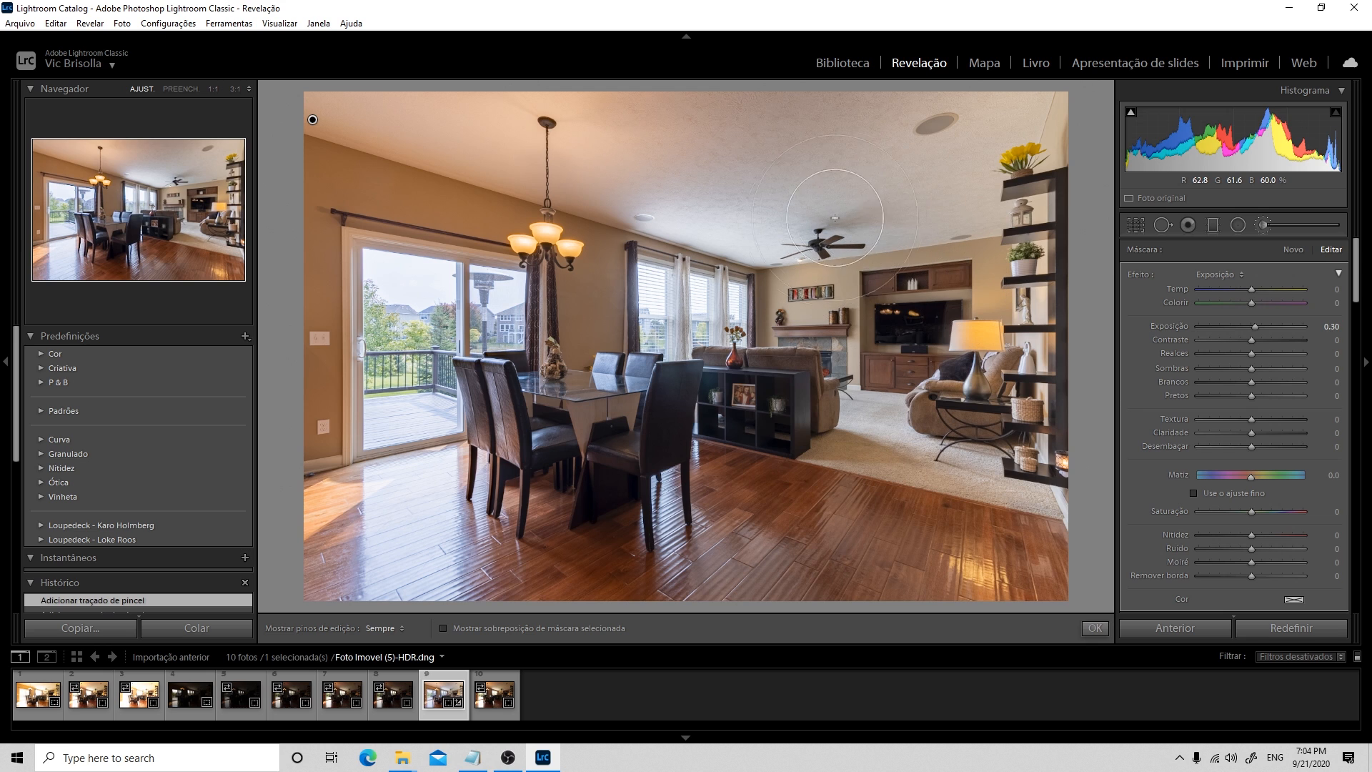
key("h")
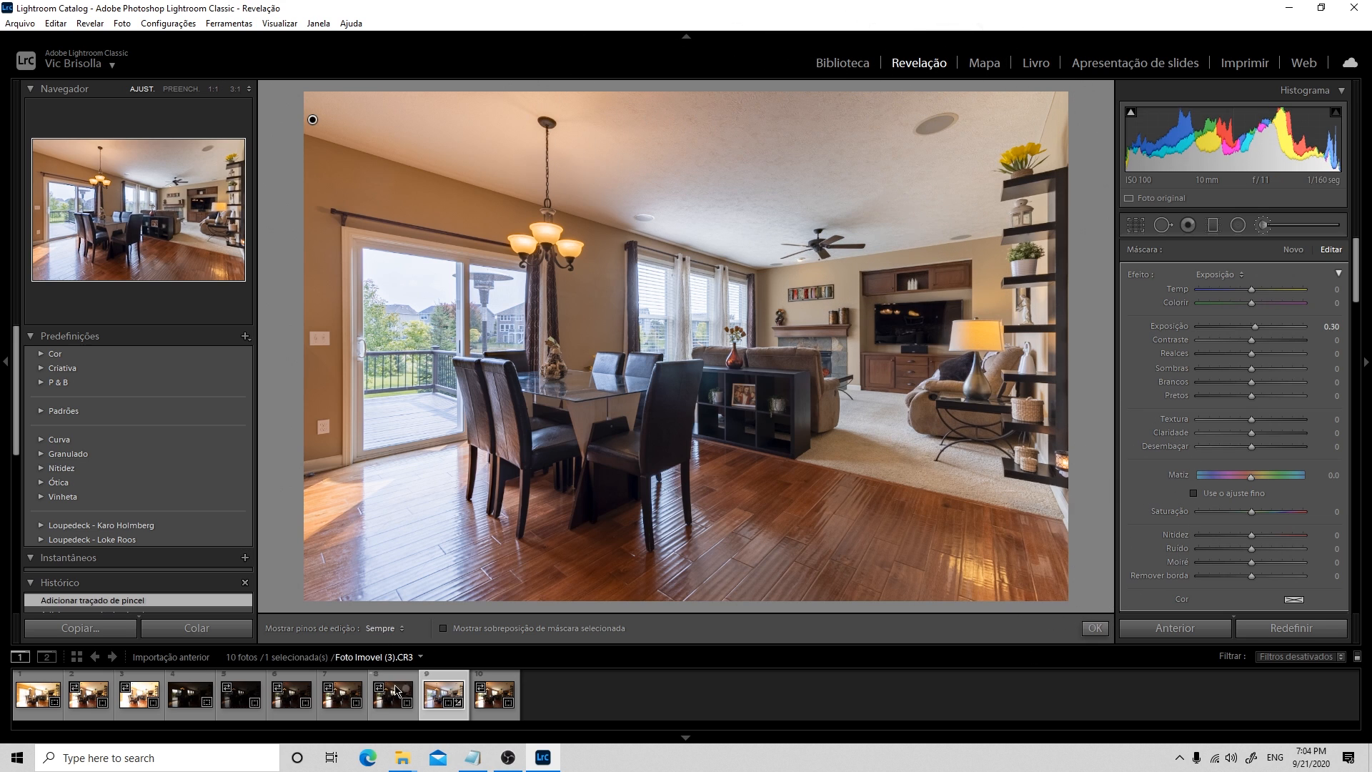
key("h")
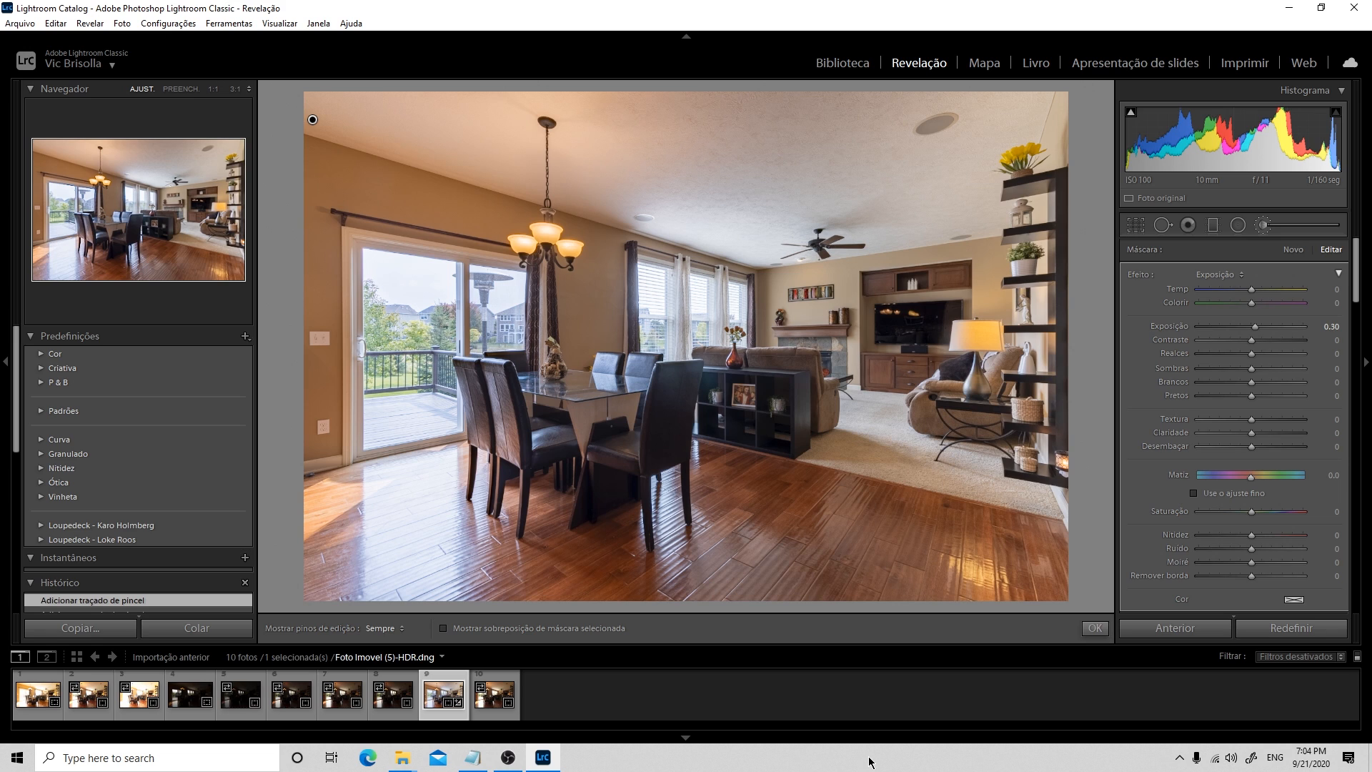
key("h")
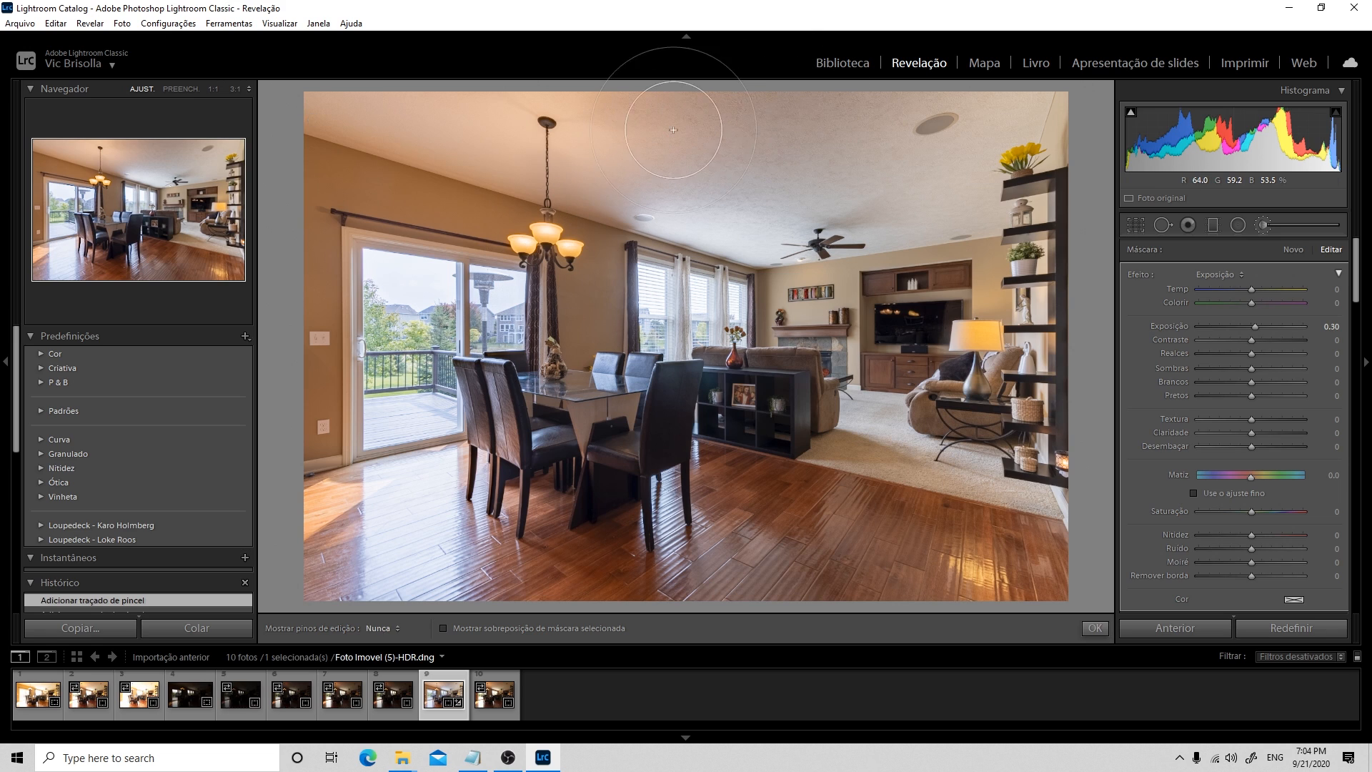
key("h")
key("Return")
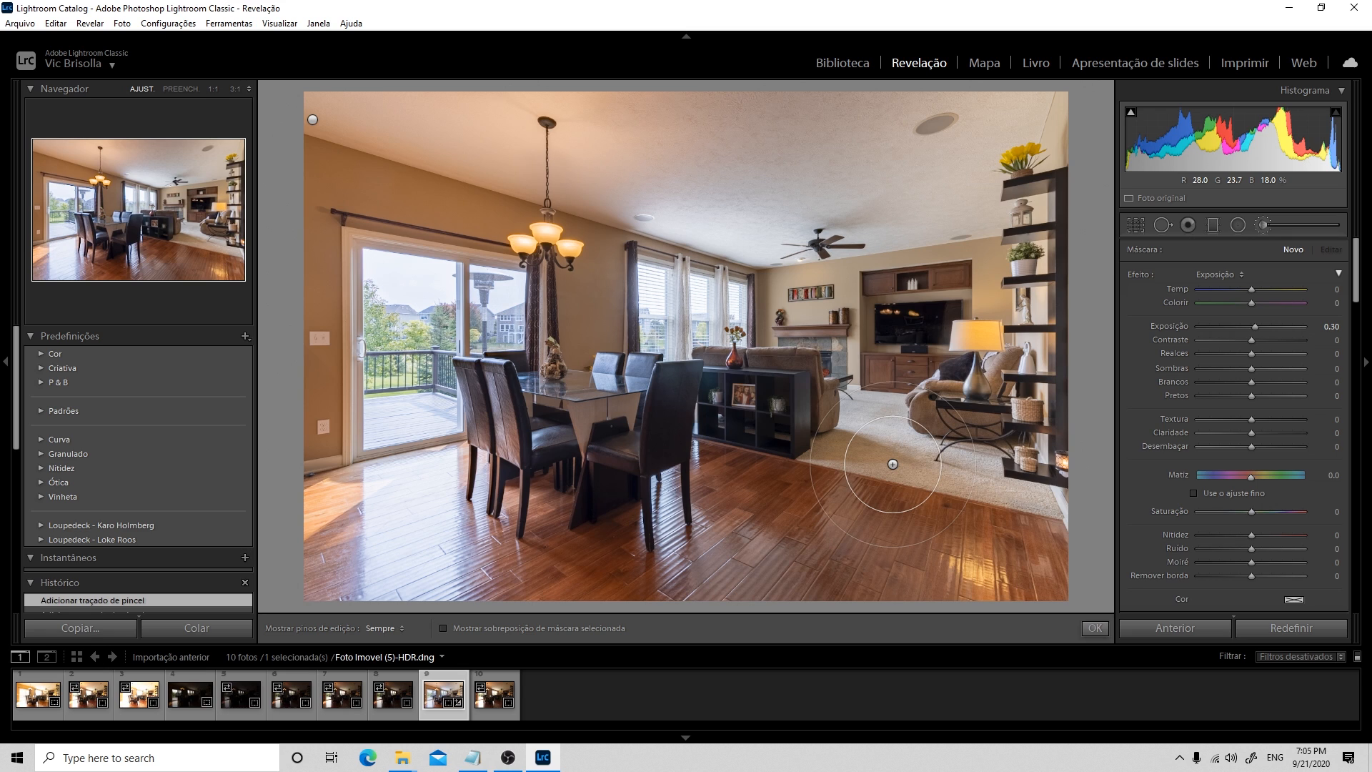
Open the adjusted HDR photo in Adobe Photoshop 2020 for further editing
right_click(599, 365)
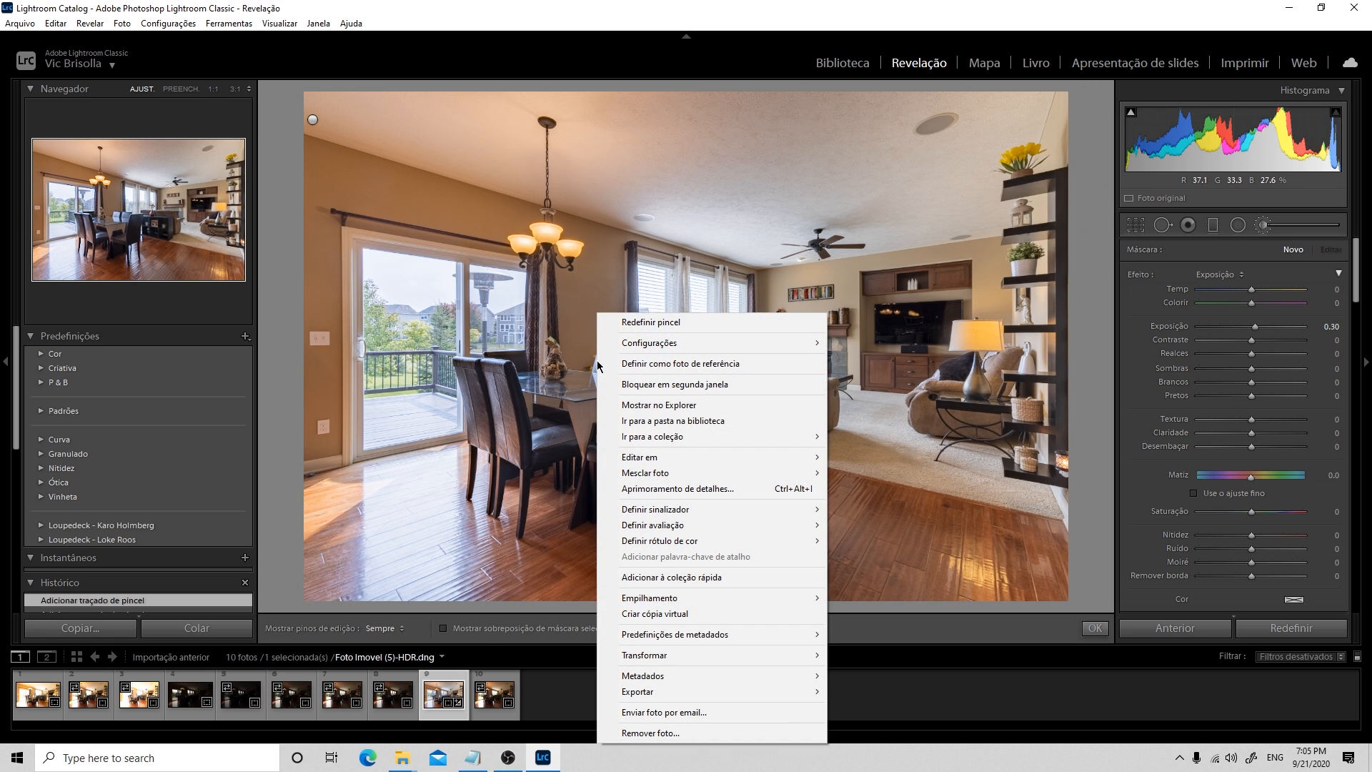
mouse_move(657, 463)
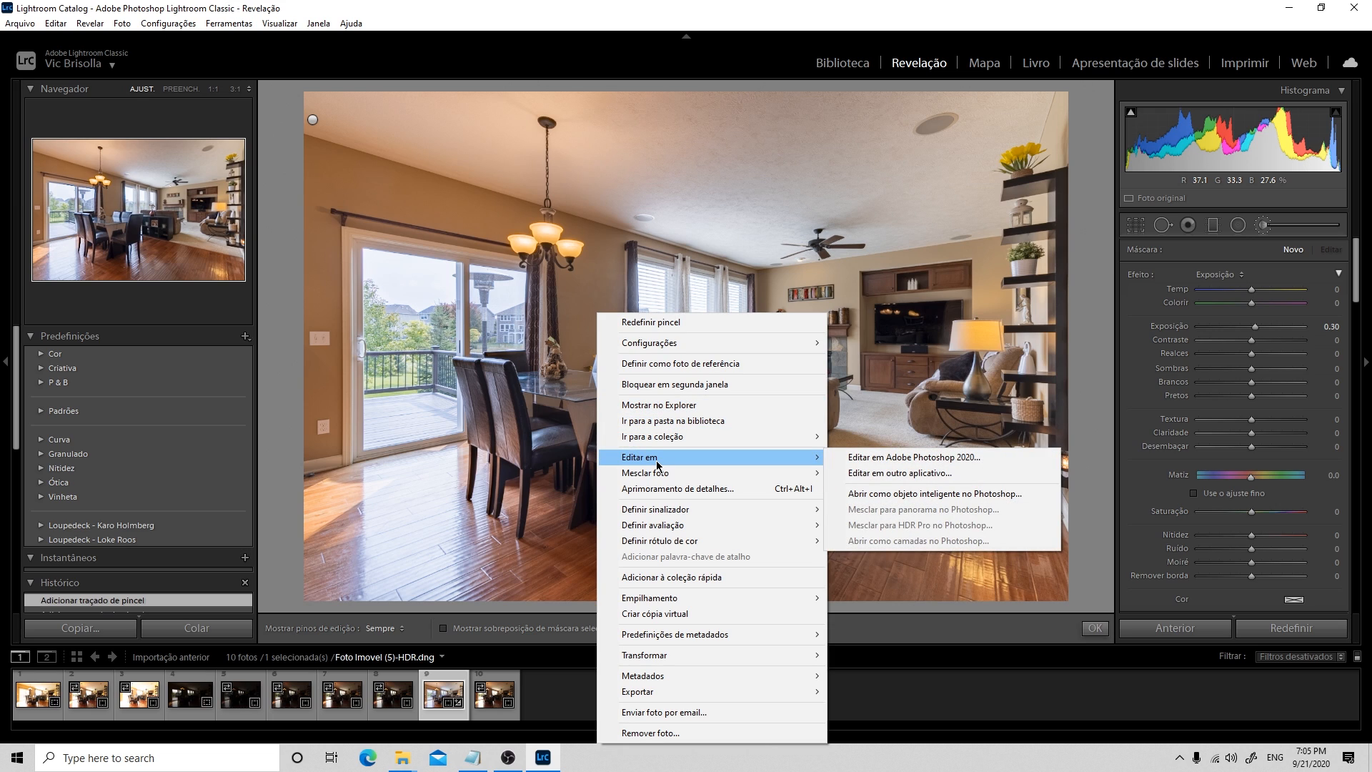
left_click(909, 456)
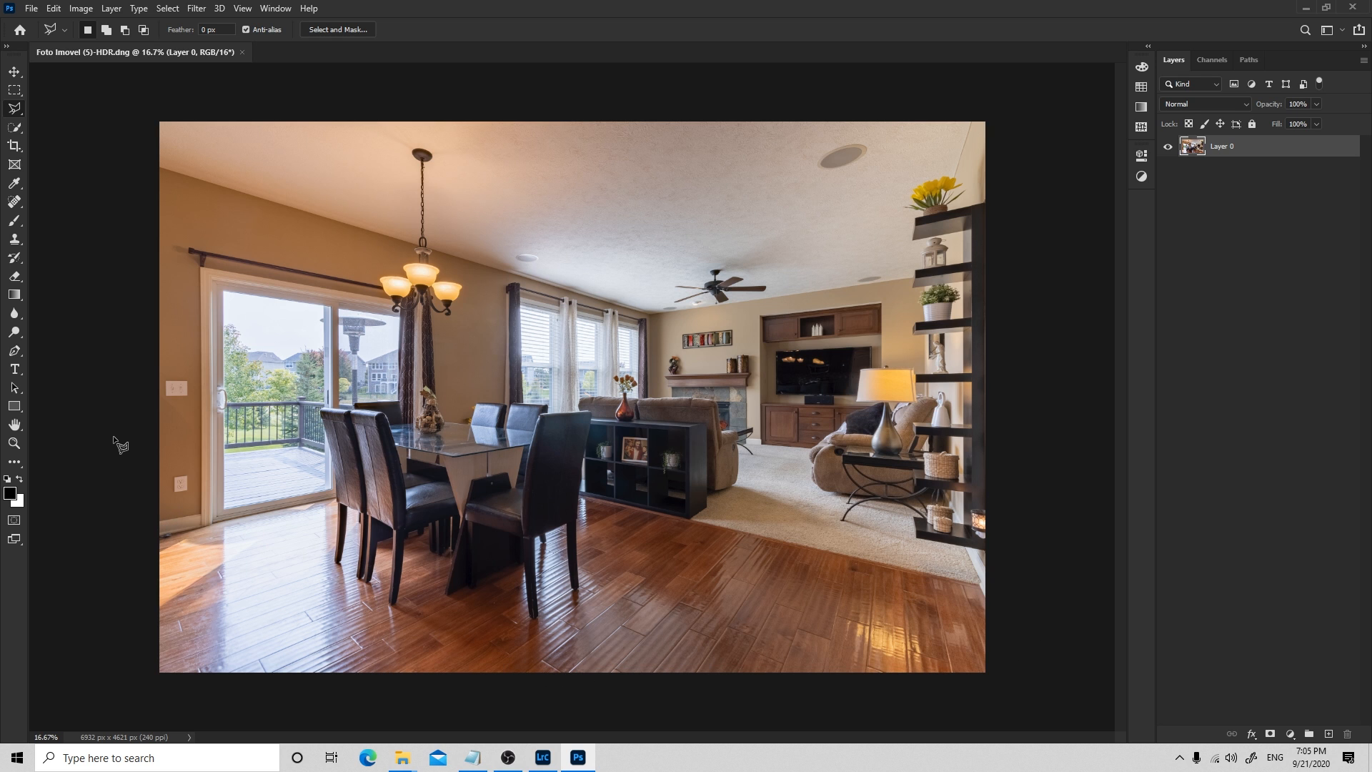
Remove the dark cable on the floor beside the baseboard near the glass door with the Spot Healing Brush
key("z")
left_click(176, 543)
left_click_drag(233, 538, 198, 530)
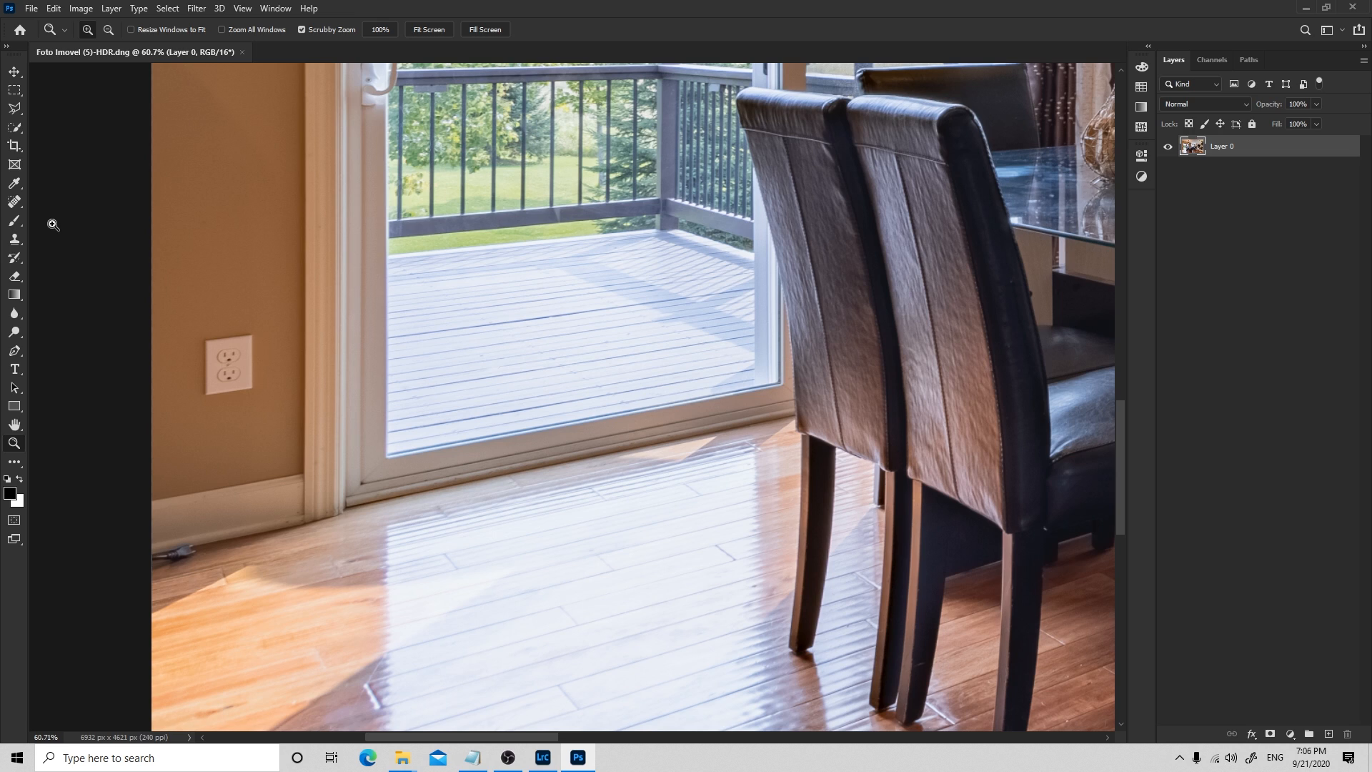
left_click(14, 204)
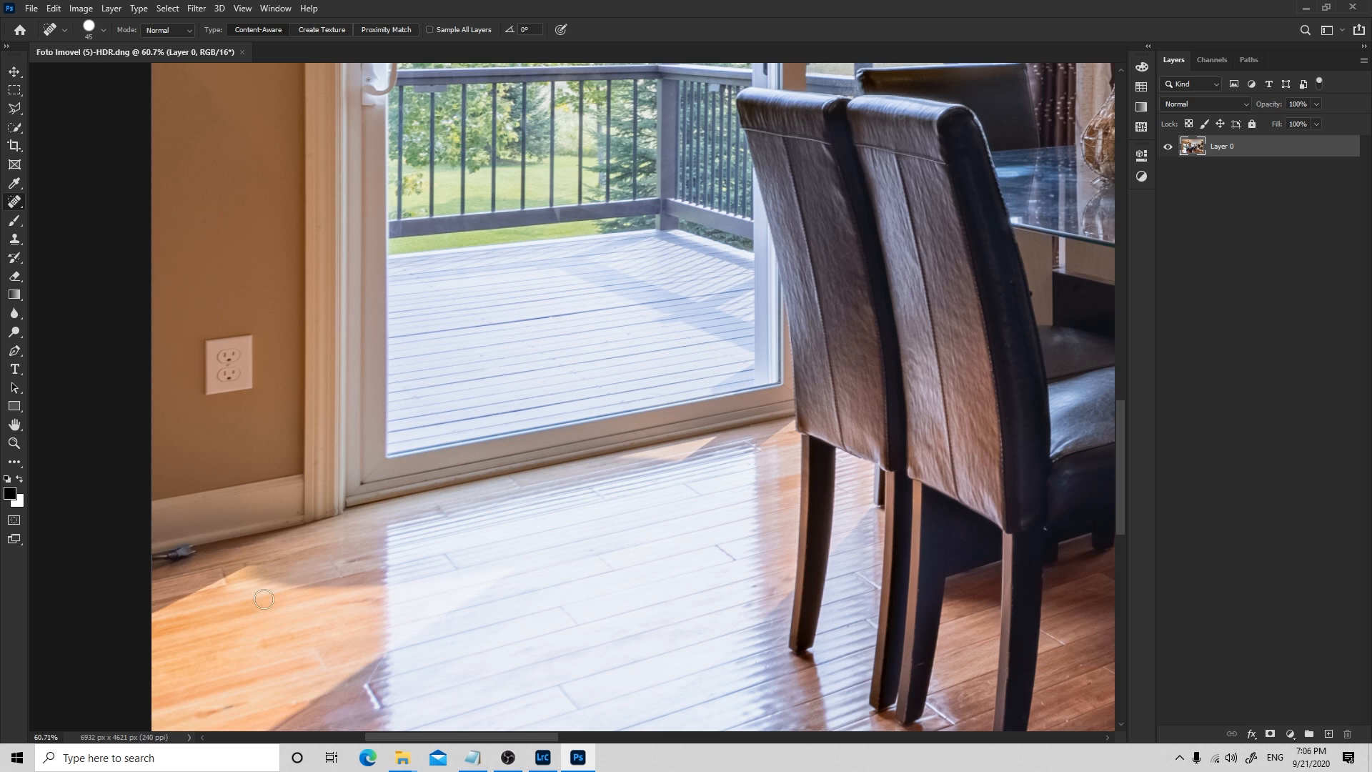
mouse_move(191, 553)
left_mouse_down()
mouse_move(157, 555)
mouse_move(260, 576)
mouse_move(356, 618)
mouse_move(156, 555)
left_mouse_up()
left_click_drag(183, 564, 155, 568)
key("z")
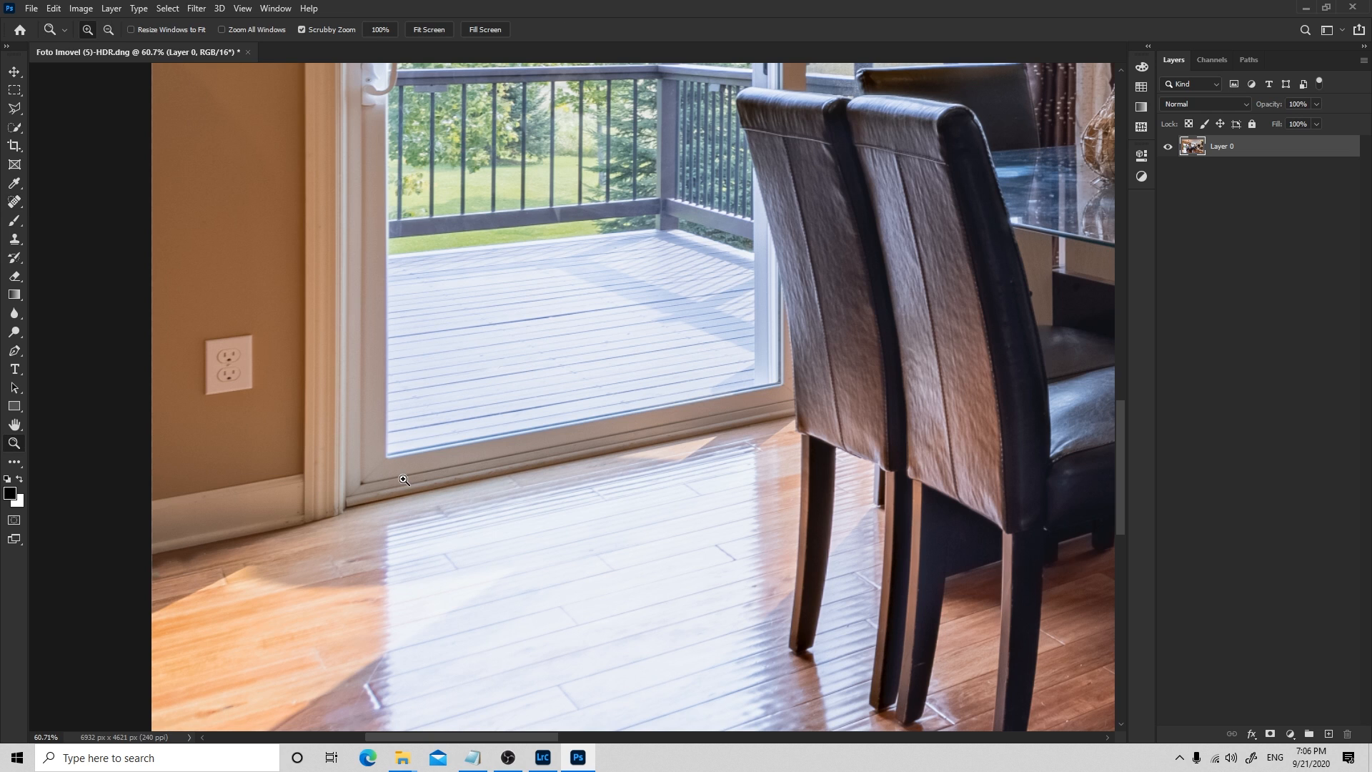
left_click(415, 428)
scroll(418, 415, "down", 1)
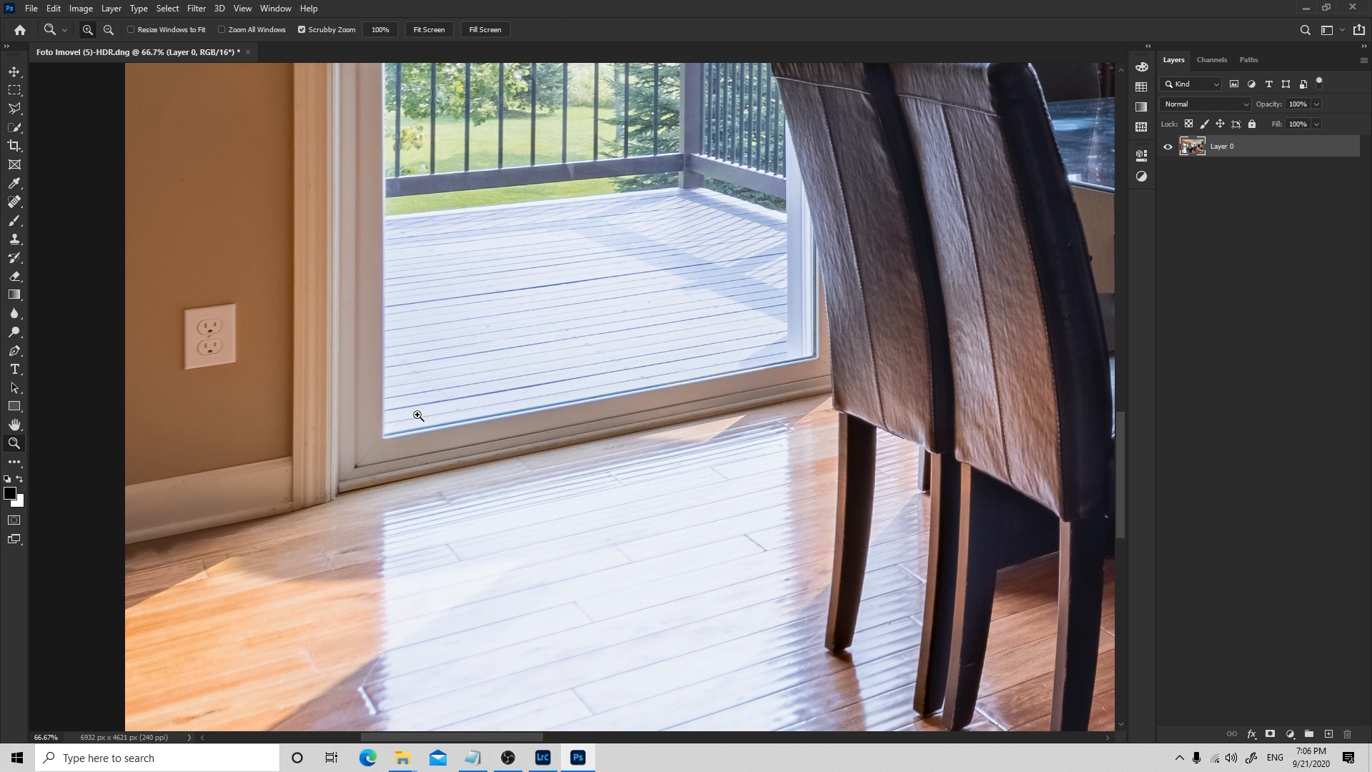
scroll(418, 415, "down", 4, "alt")
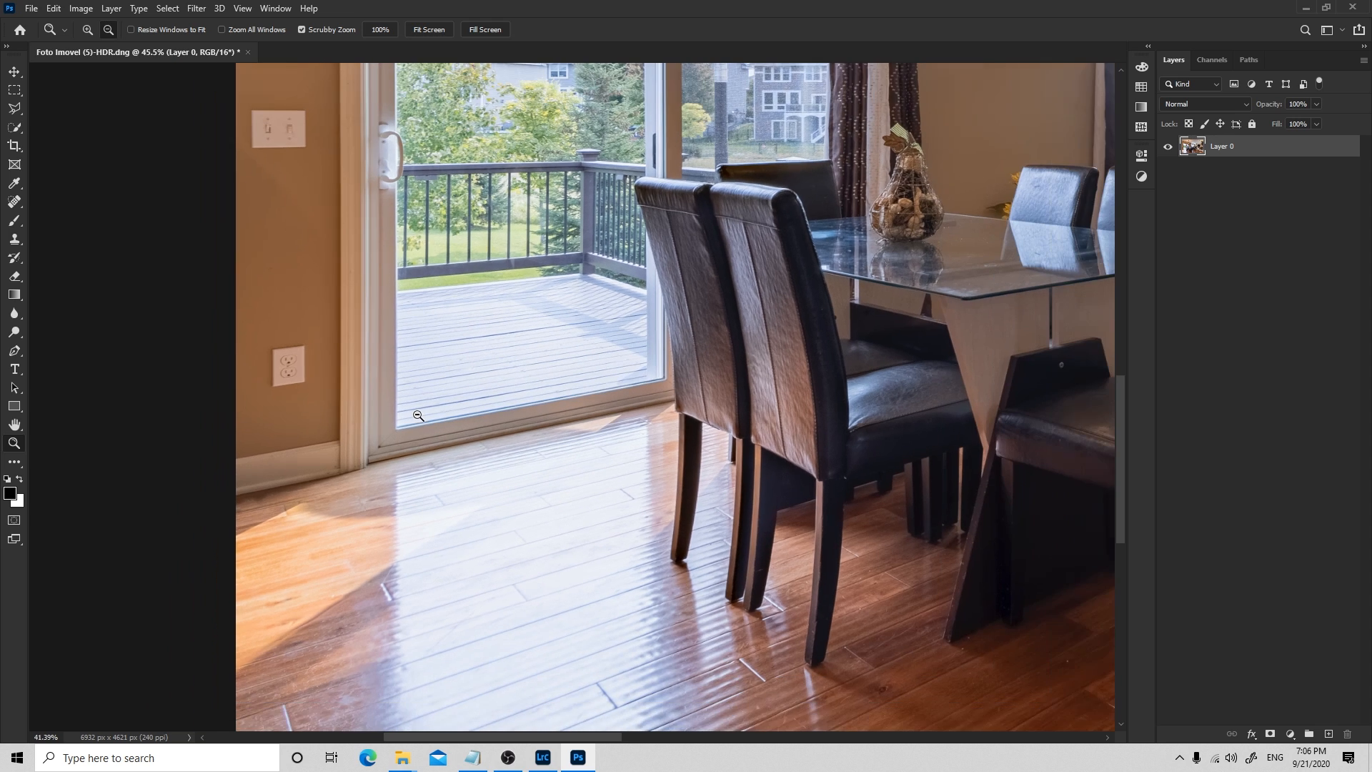
scroll(418, 415, "down", 5, "alt")
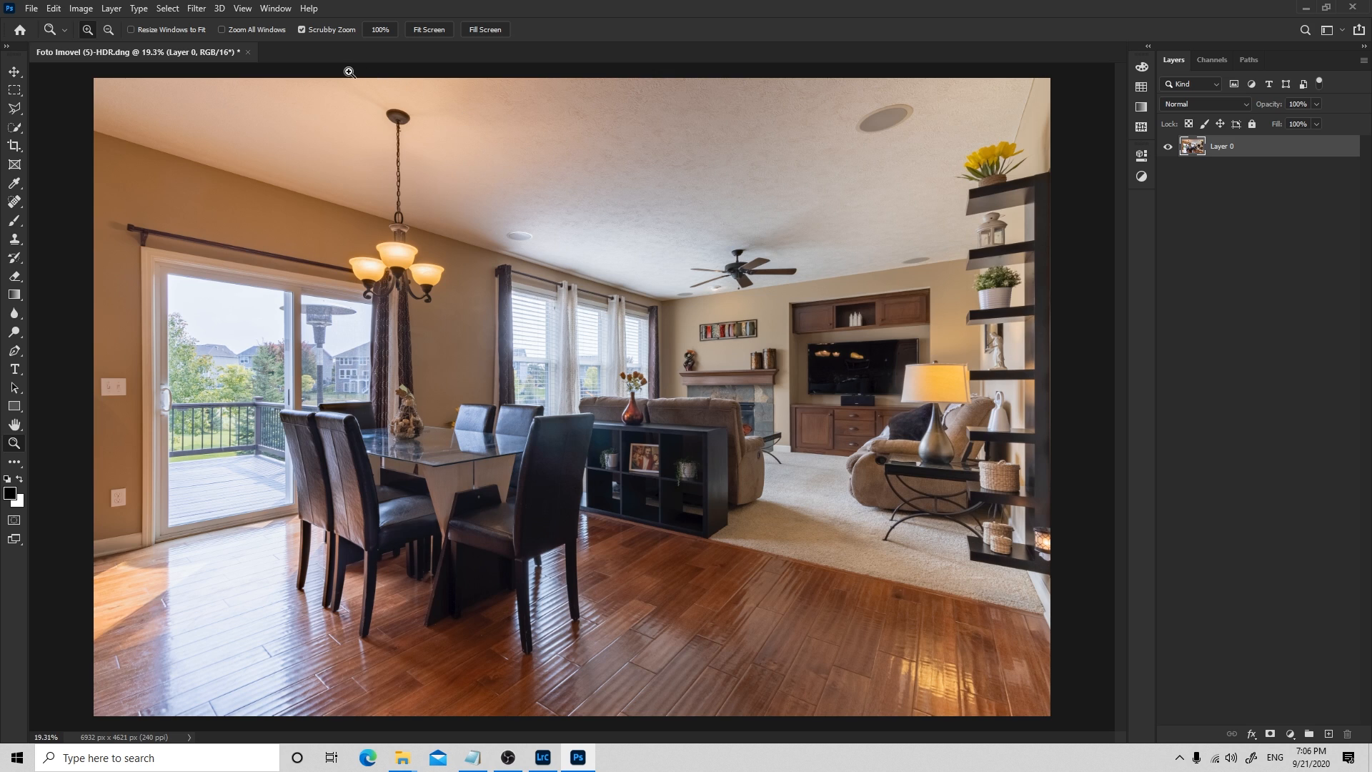
Apply the Auto Tone and Auto Contrast corrections to the photo
left_click(88, 14)
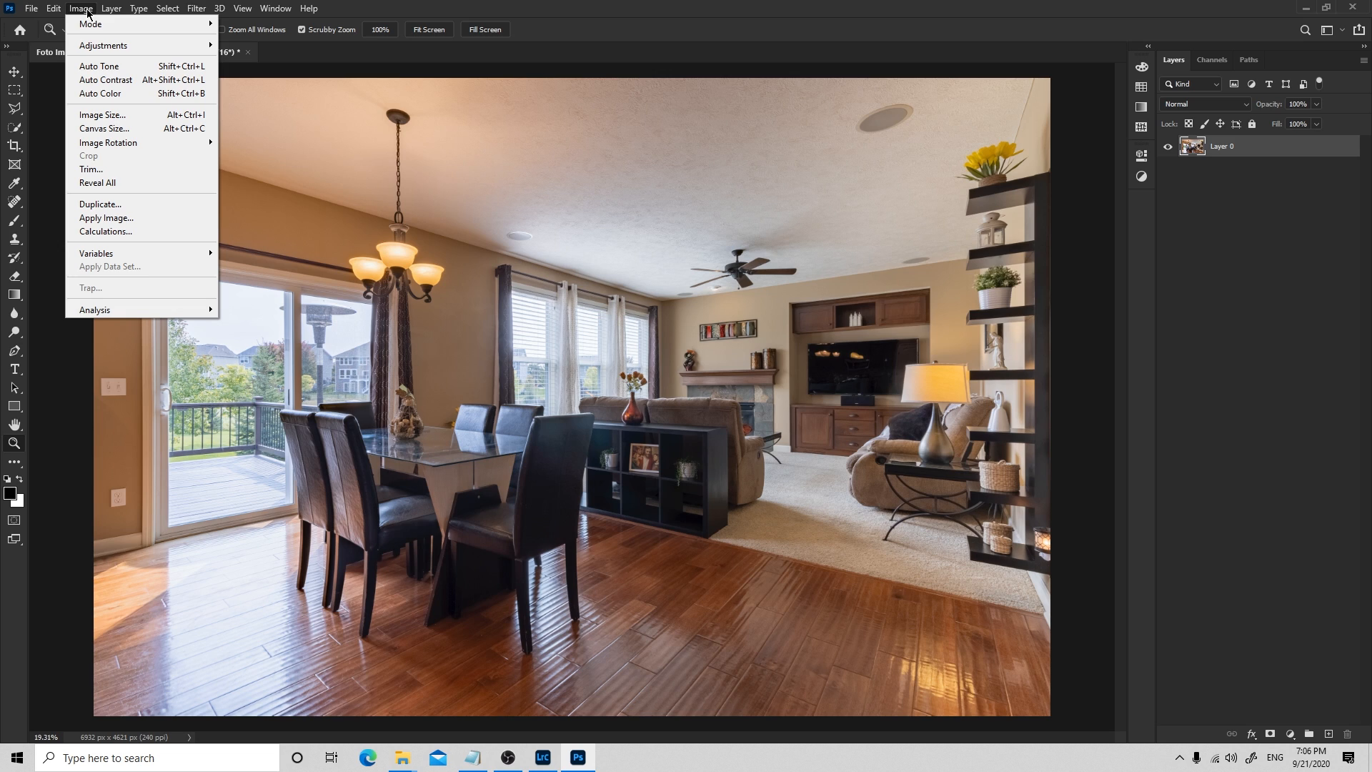
left_click(92, 69)
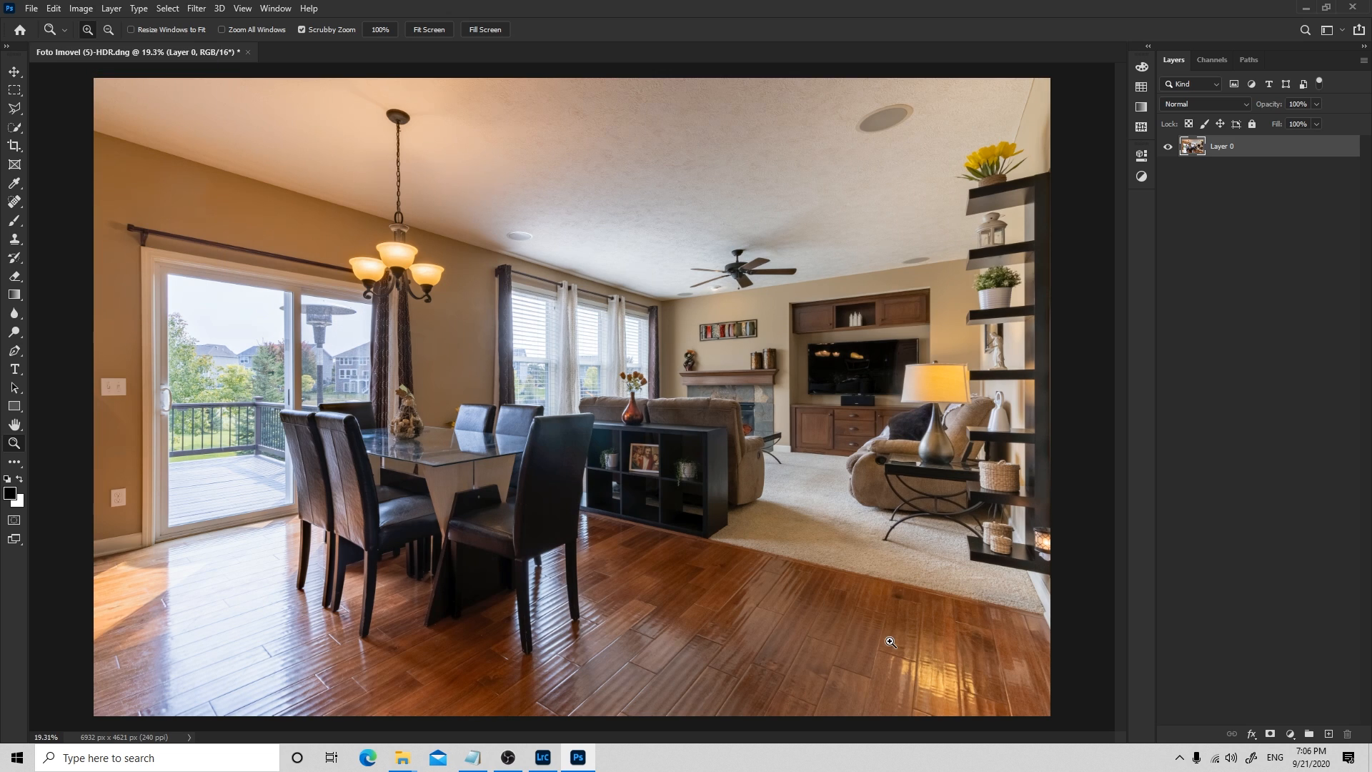
left_click(83, 8)
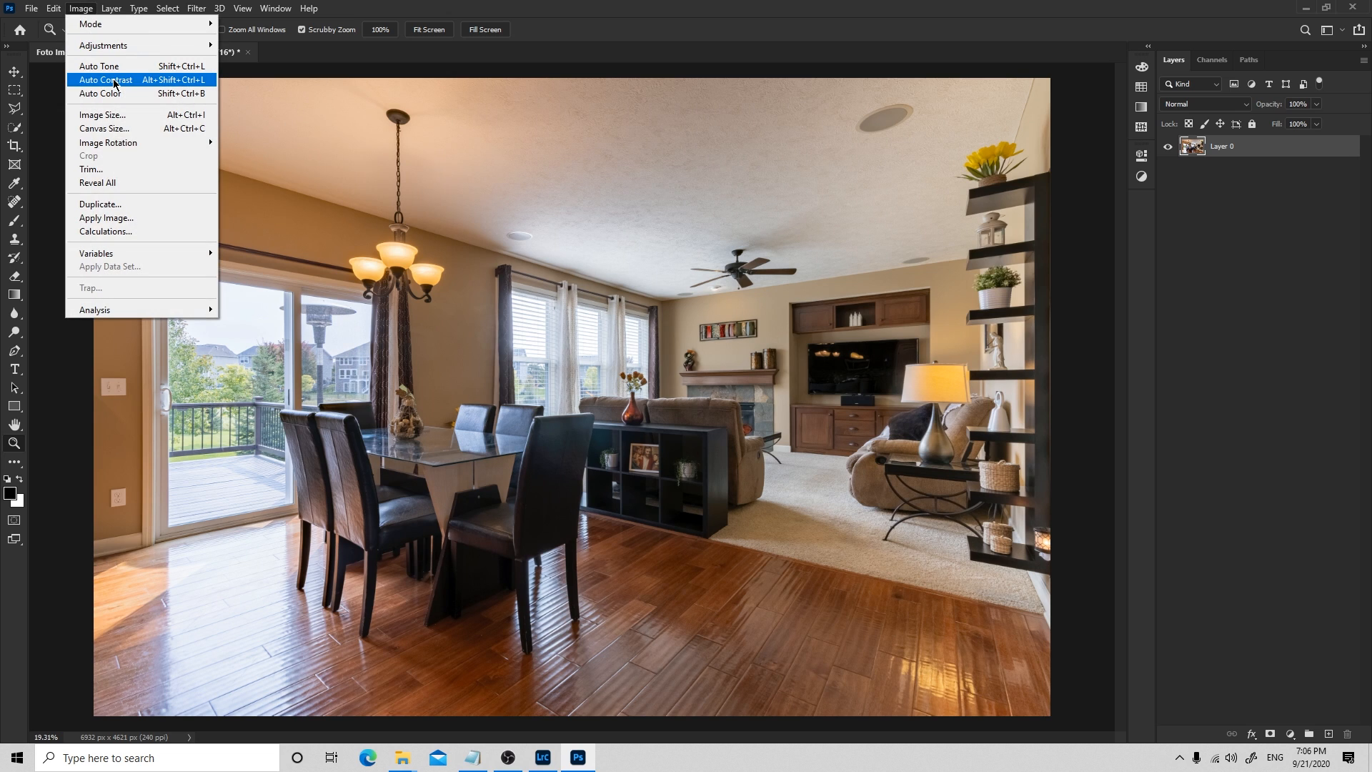
left_click(114, 83)
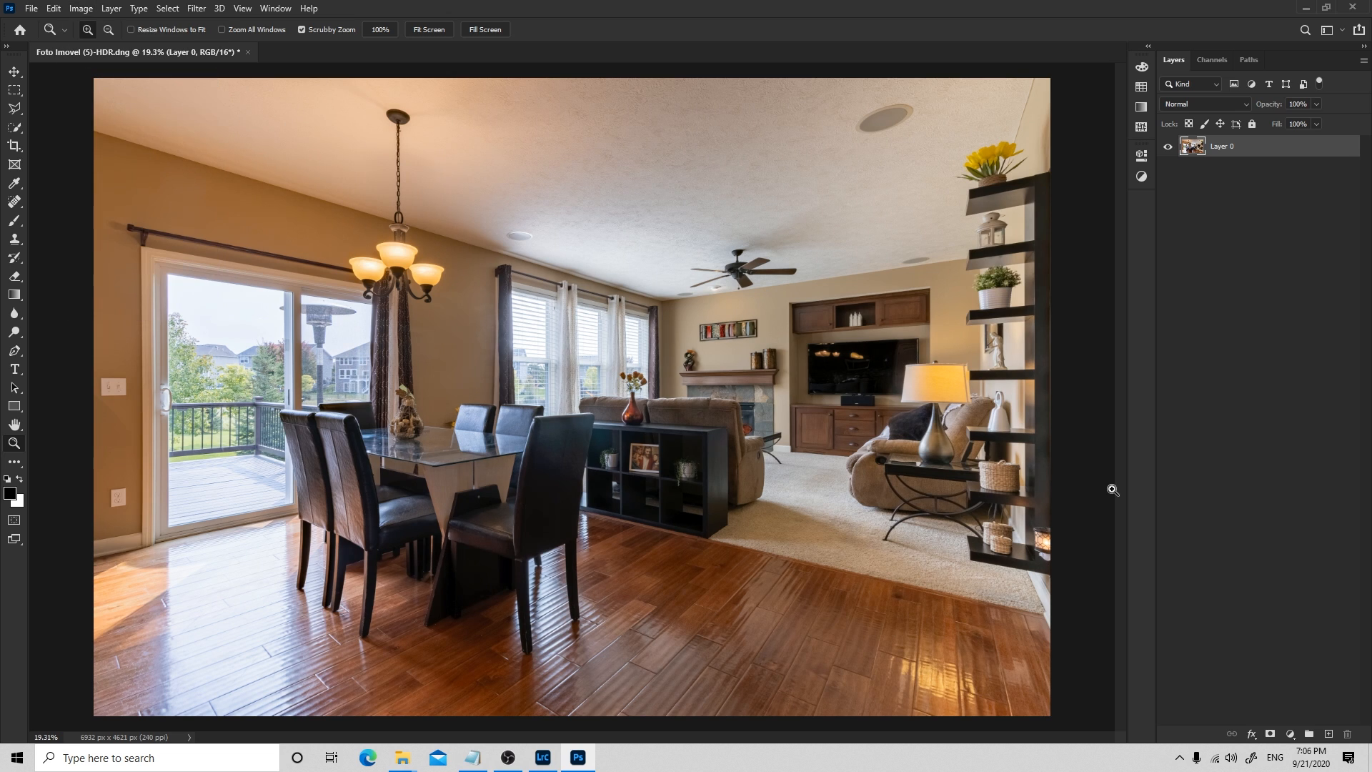
Apply the Auto Color correction to the photo
left_click(90, 13)
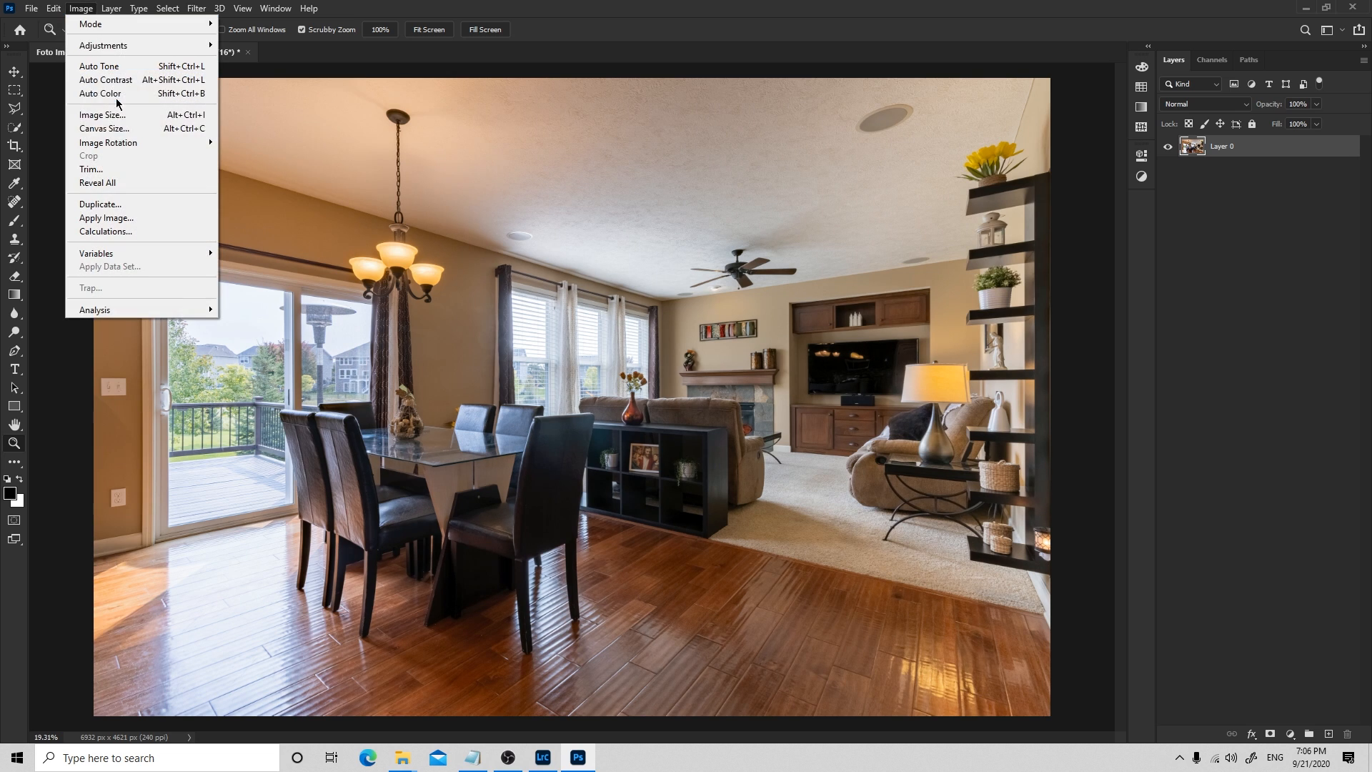
left_click(123, 96)
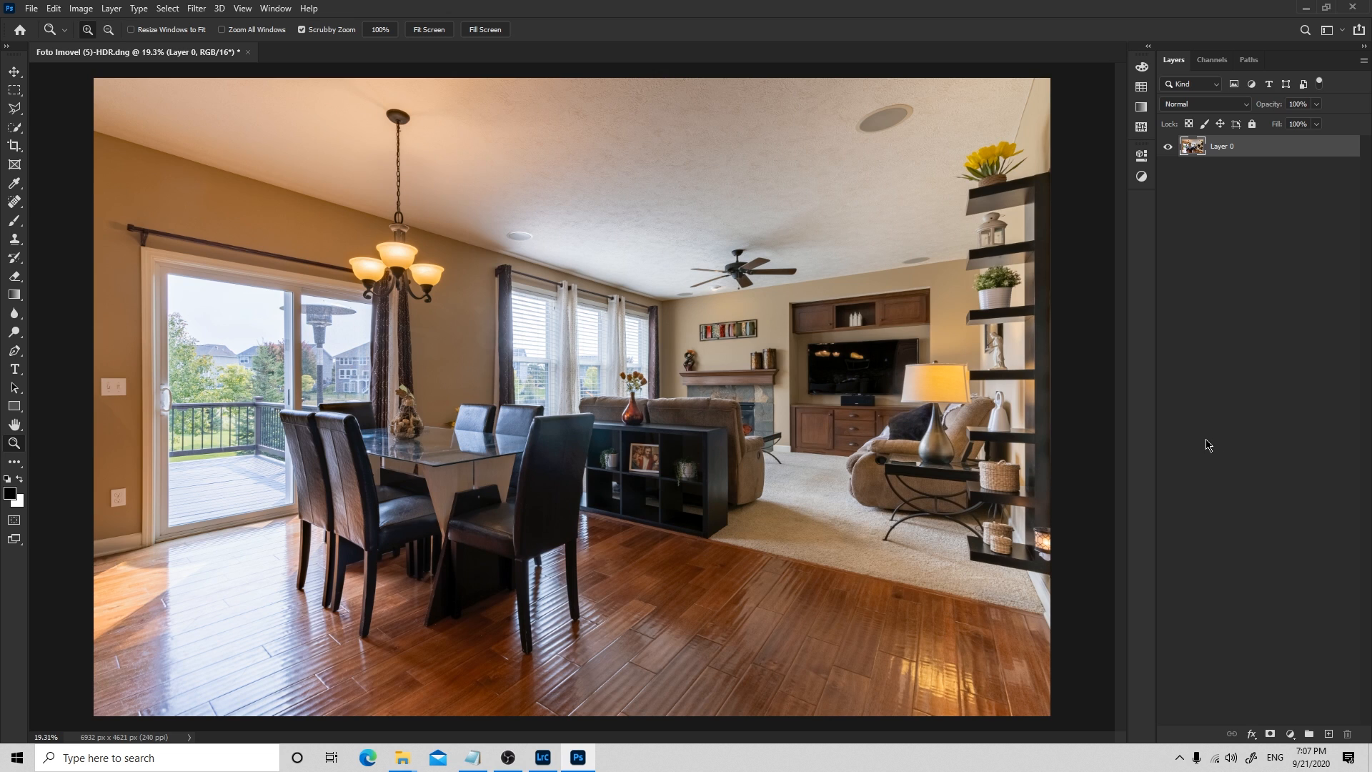
left_click(81, 8)
left_click(98, 95)
Open the Export As settings for the finished photo
left_click(30, 10)
mouse_move(75, 216)
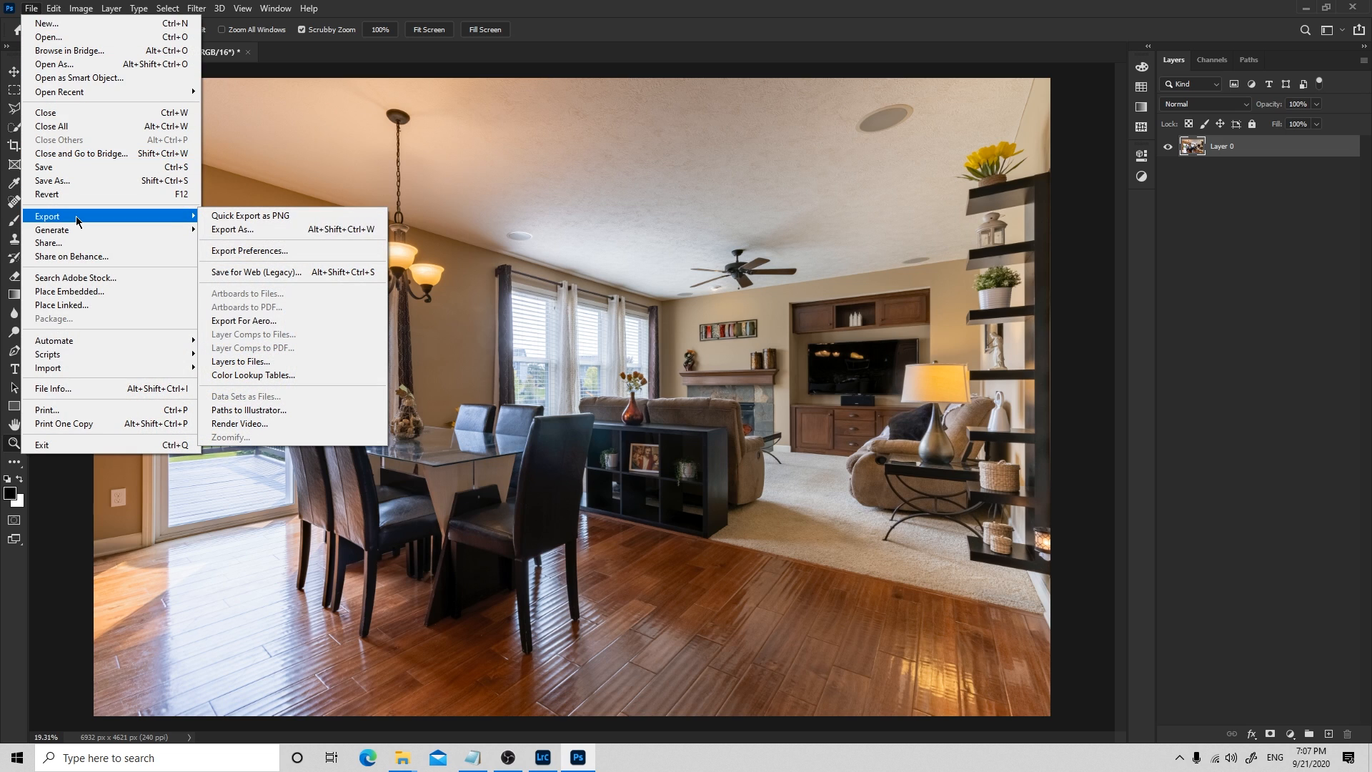
left_click(255, 230)
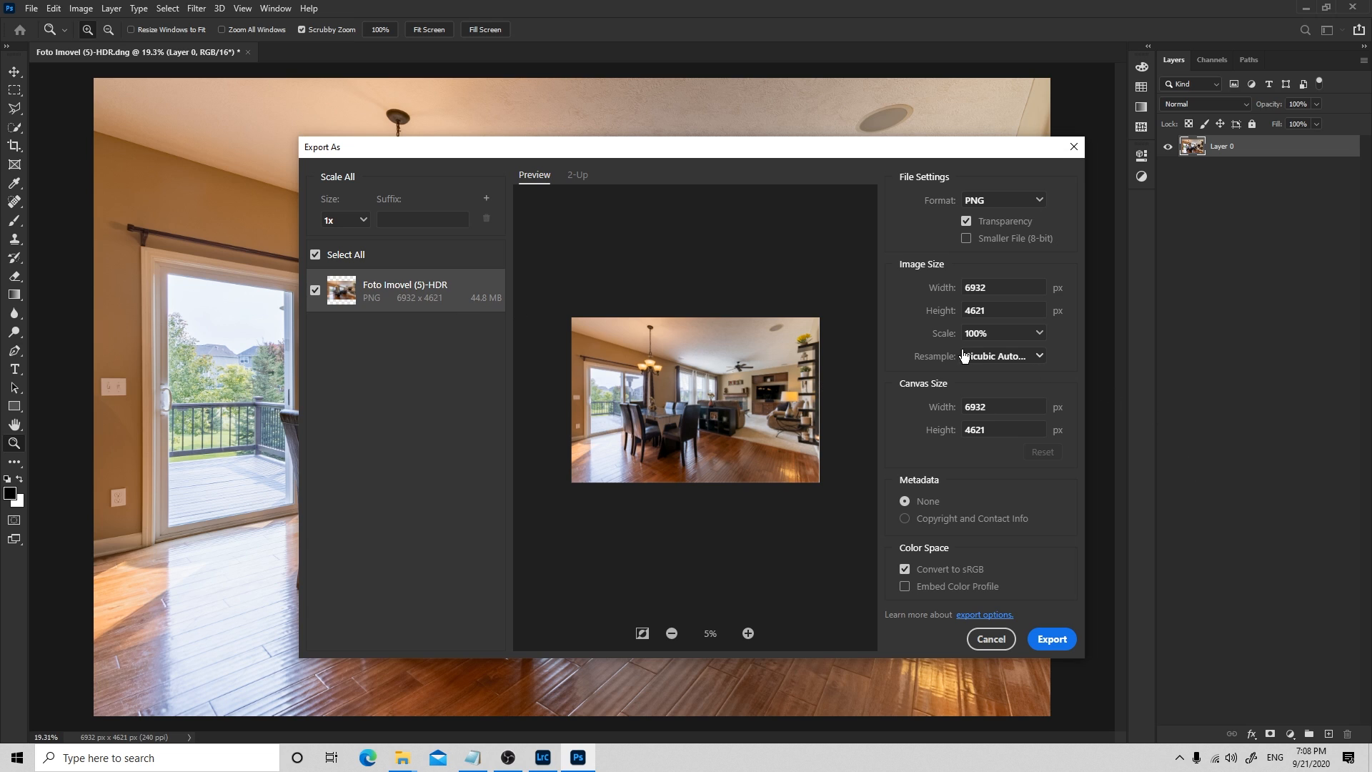
Try export scales of 61%, 62% and 65% to compare the resulting file sizes
left_click(1003, 338)
type("61")
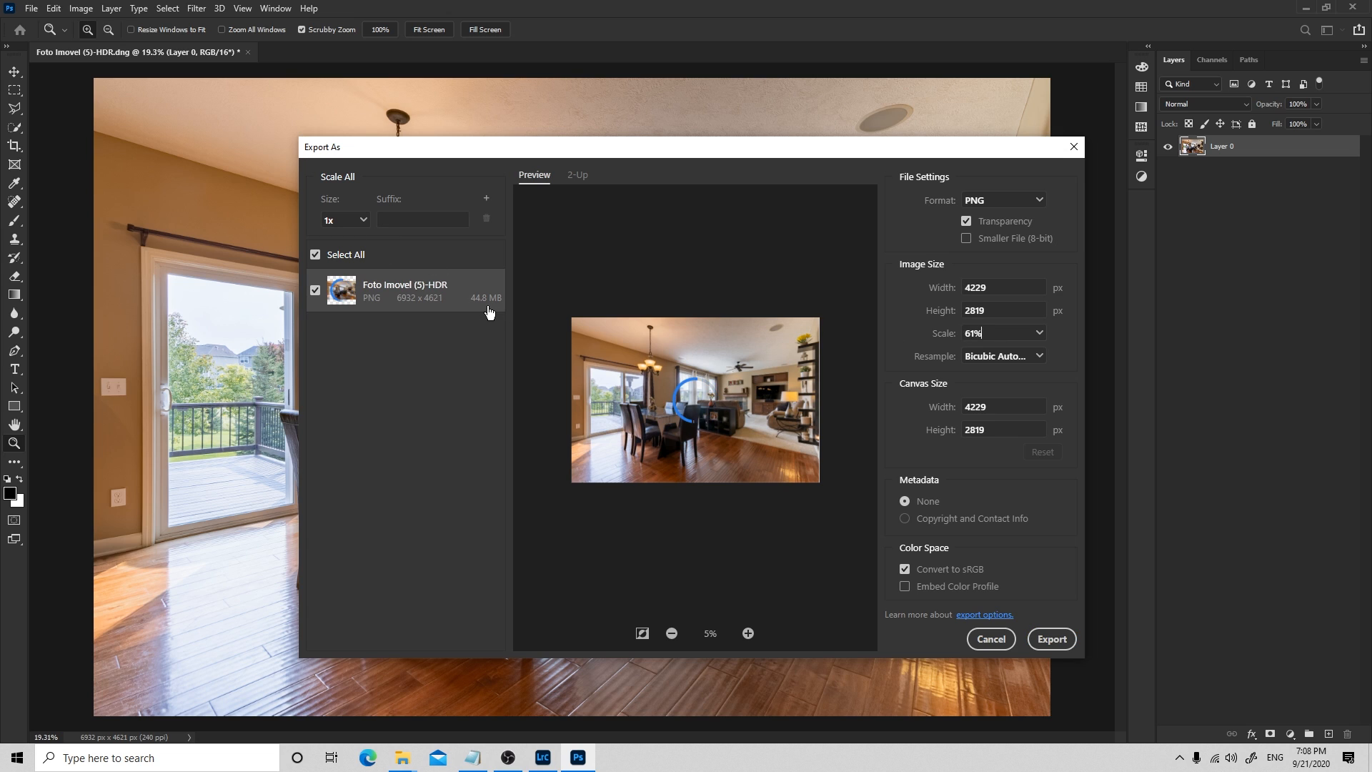
left_click(995, 333)
type("62")
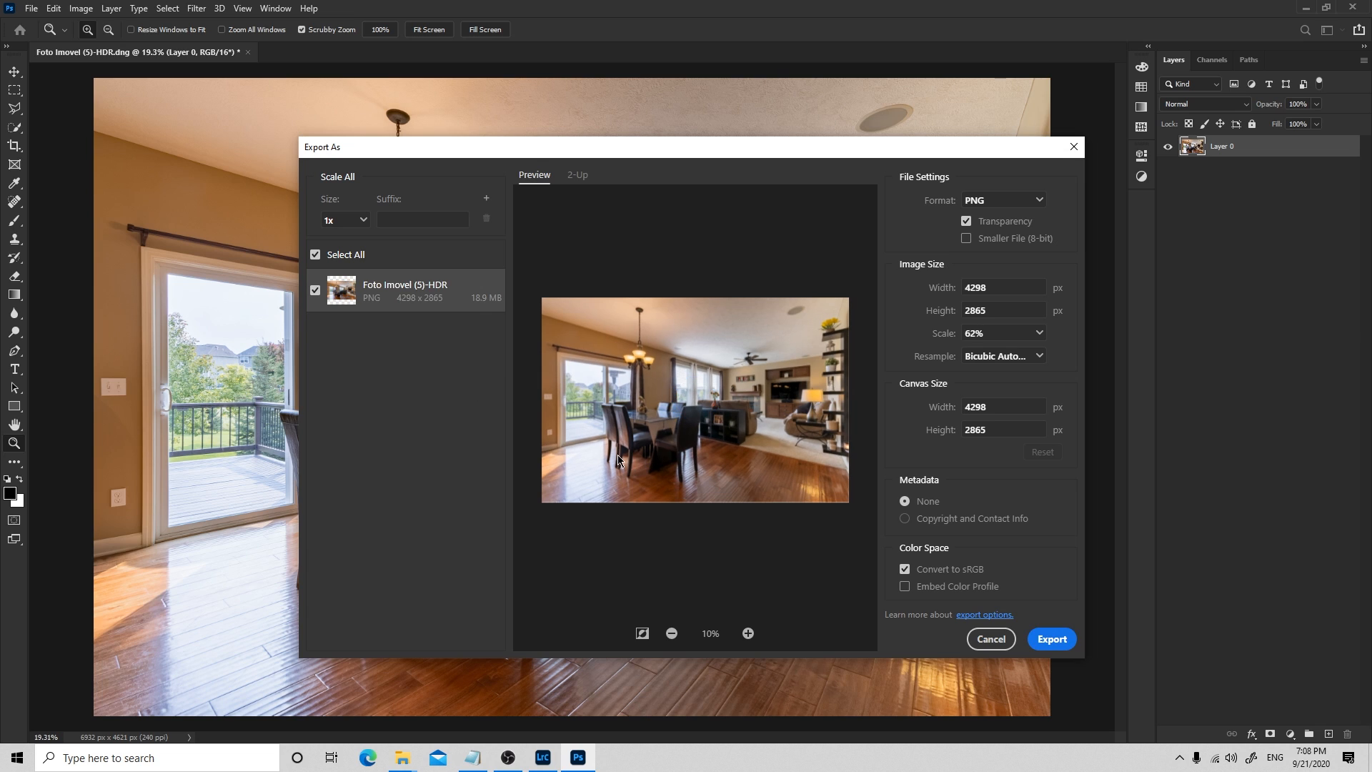
left_click(924, 333)
type("65%")
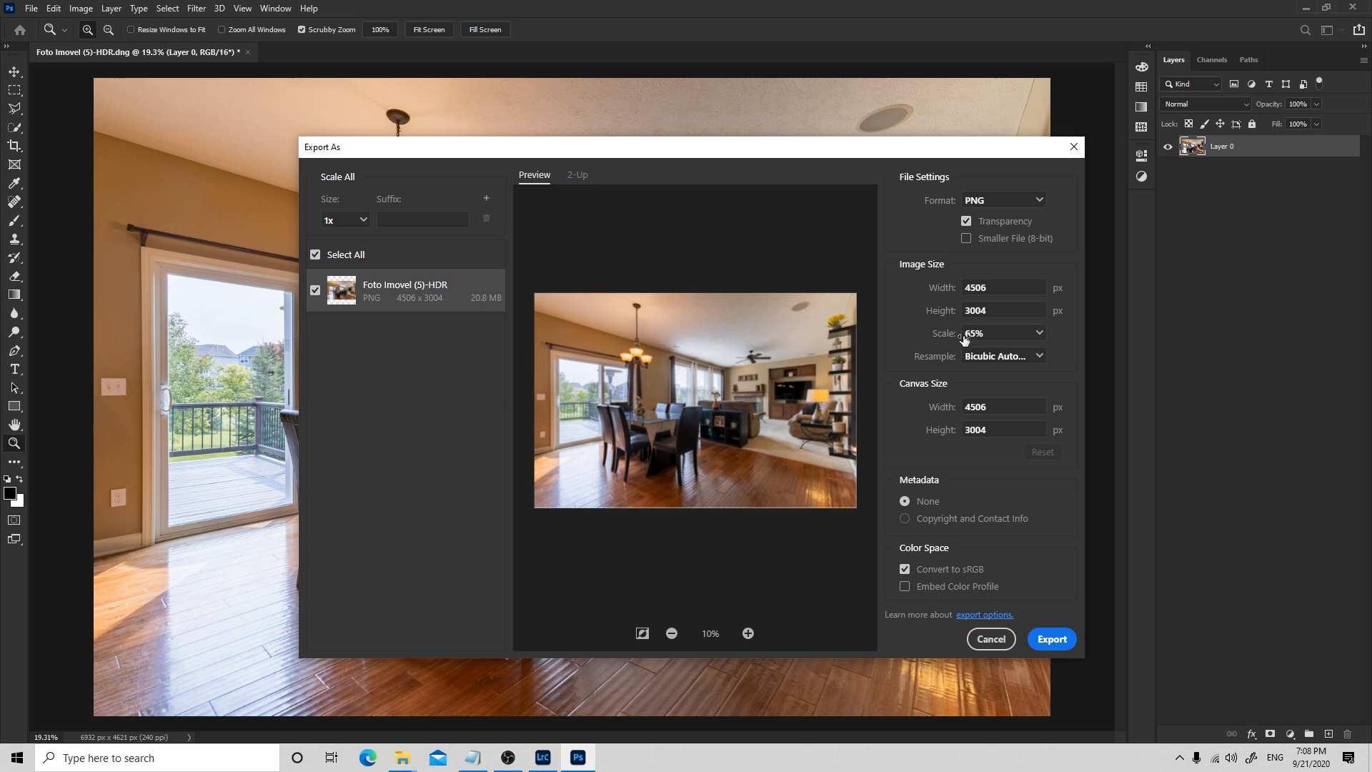
Set the image's export scale to 64%
left_click(989, 333)
type("64%")
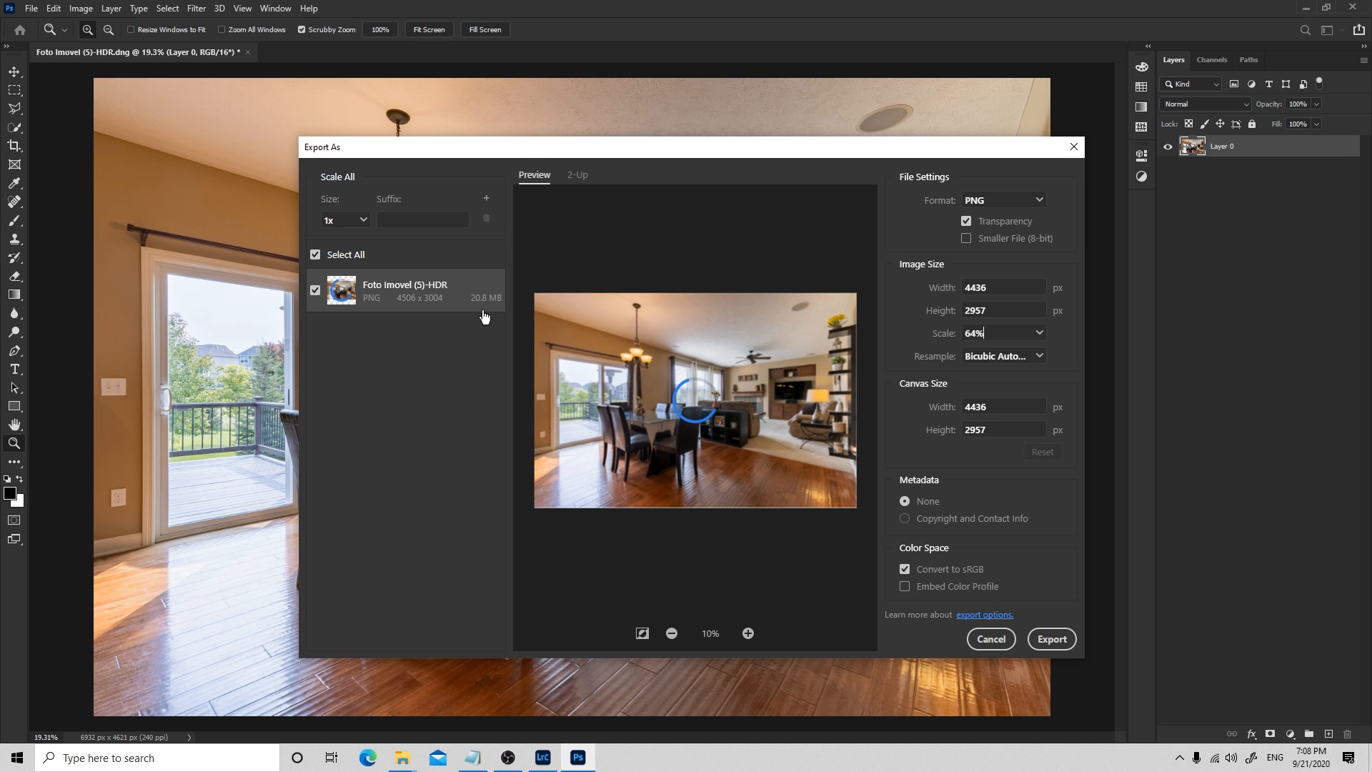
Set the image's export scale to 63% and start the PNG export
left_click(1002, 338)
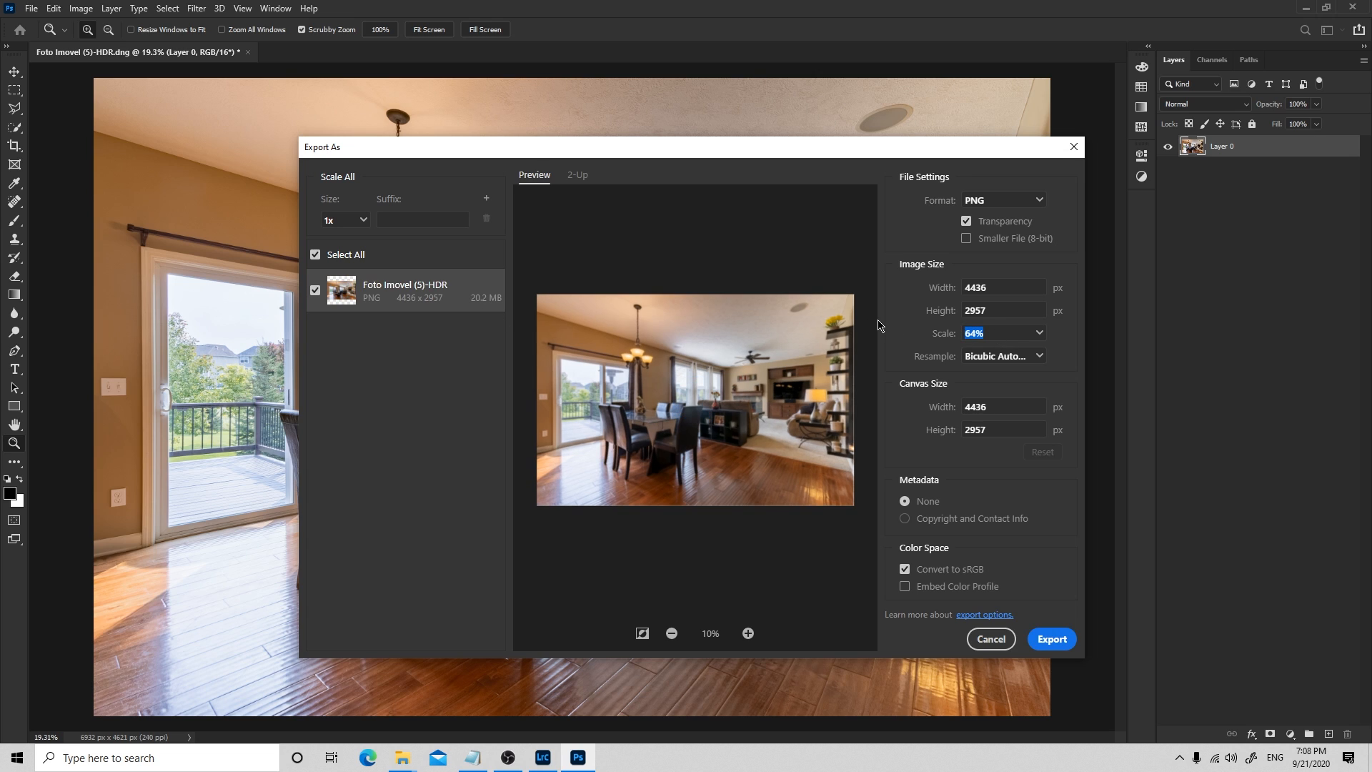
key("Down")
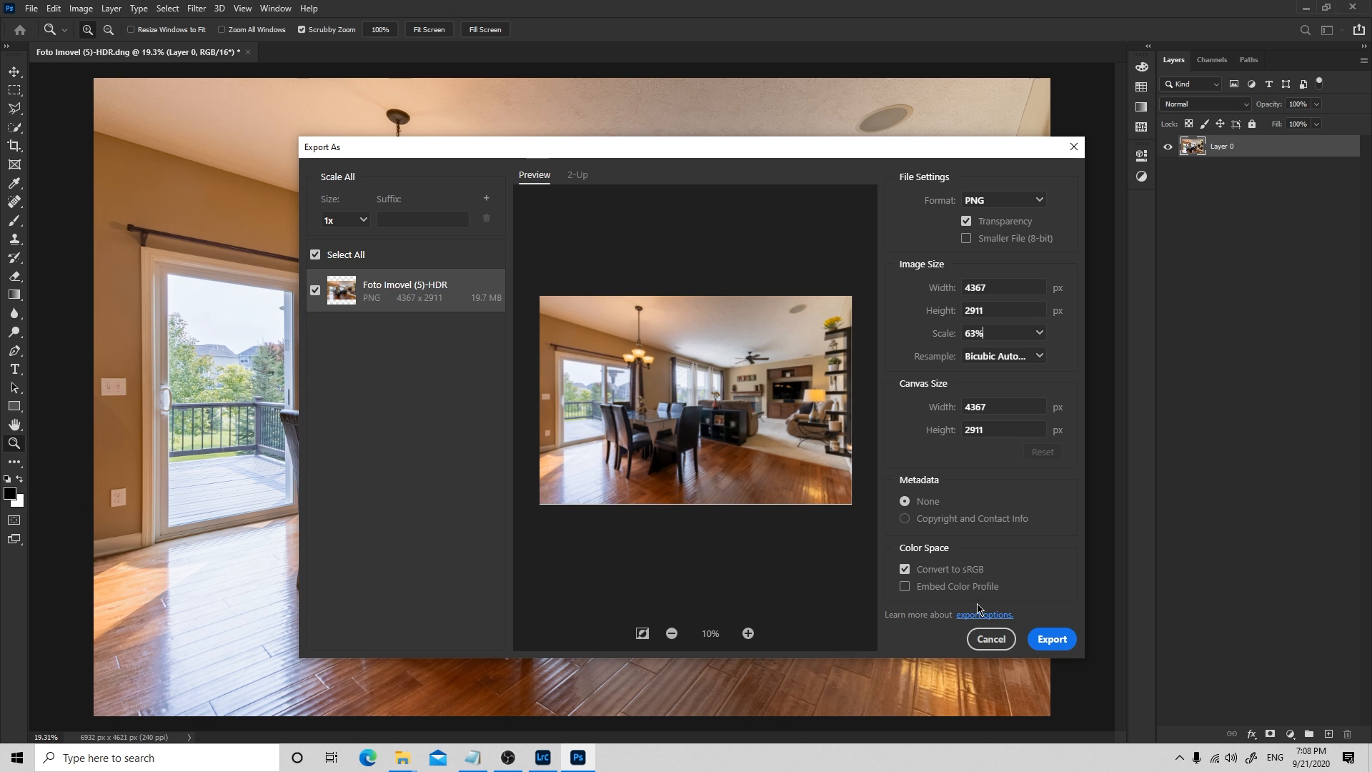
left_click(1059, 645)
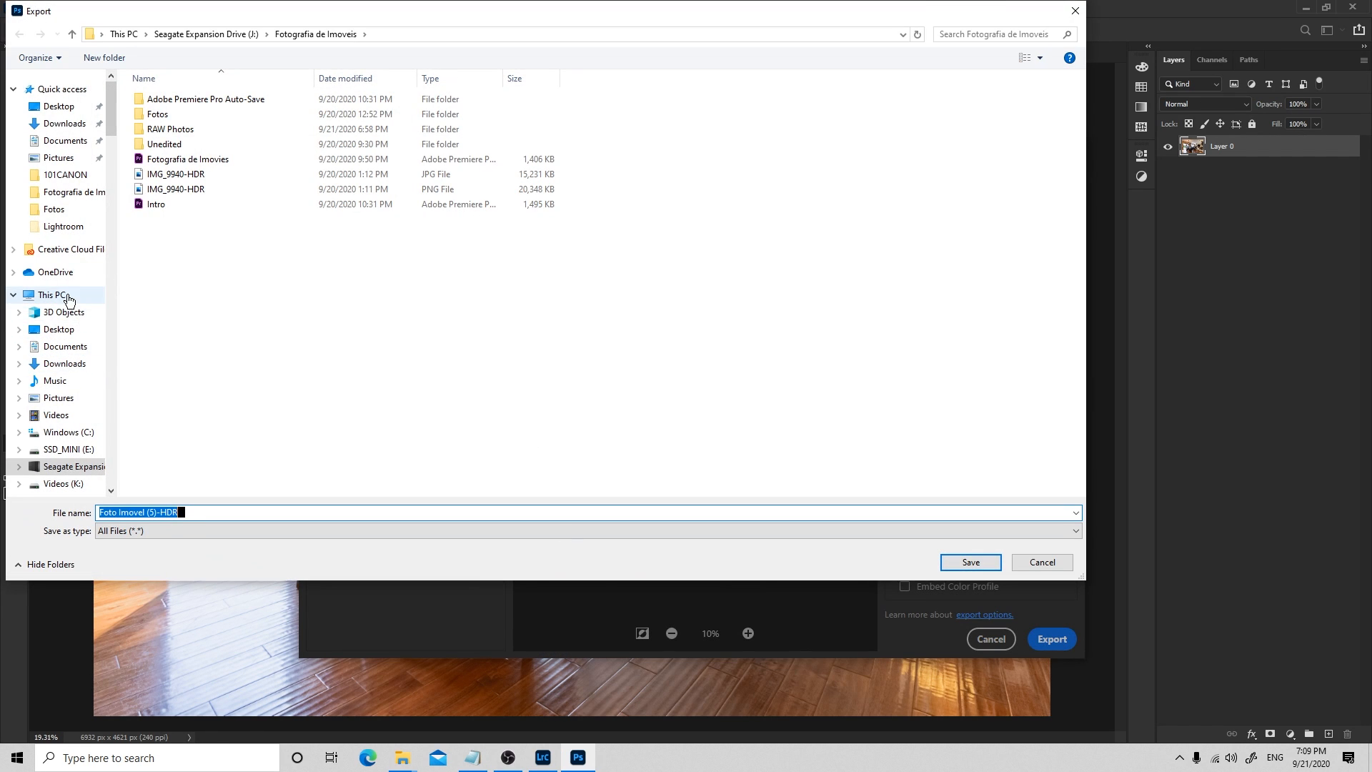
Save the exported image as Foto Exemplo in the RAW Photos folder inside Fotografia de Imoveis
left_click(71, 191)
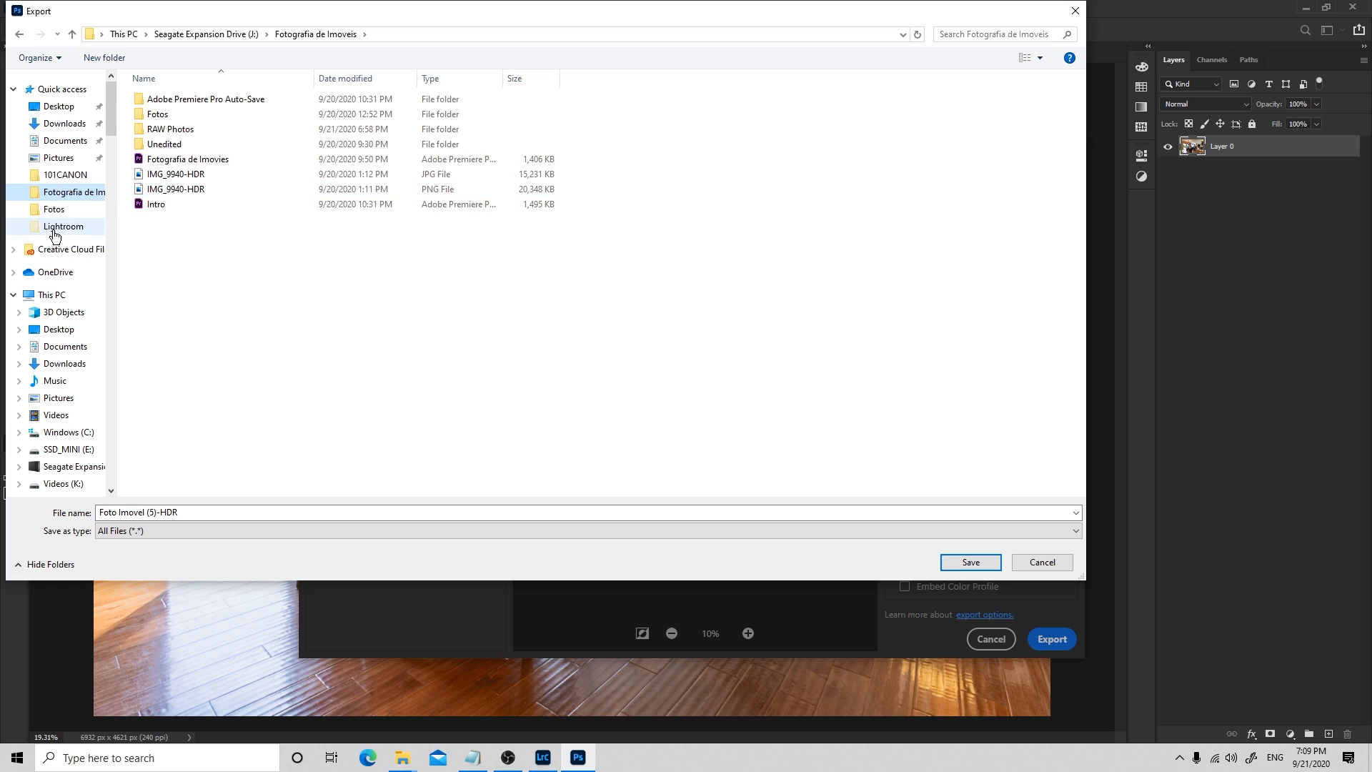
left_click(179, 133)
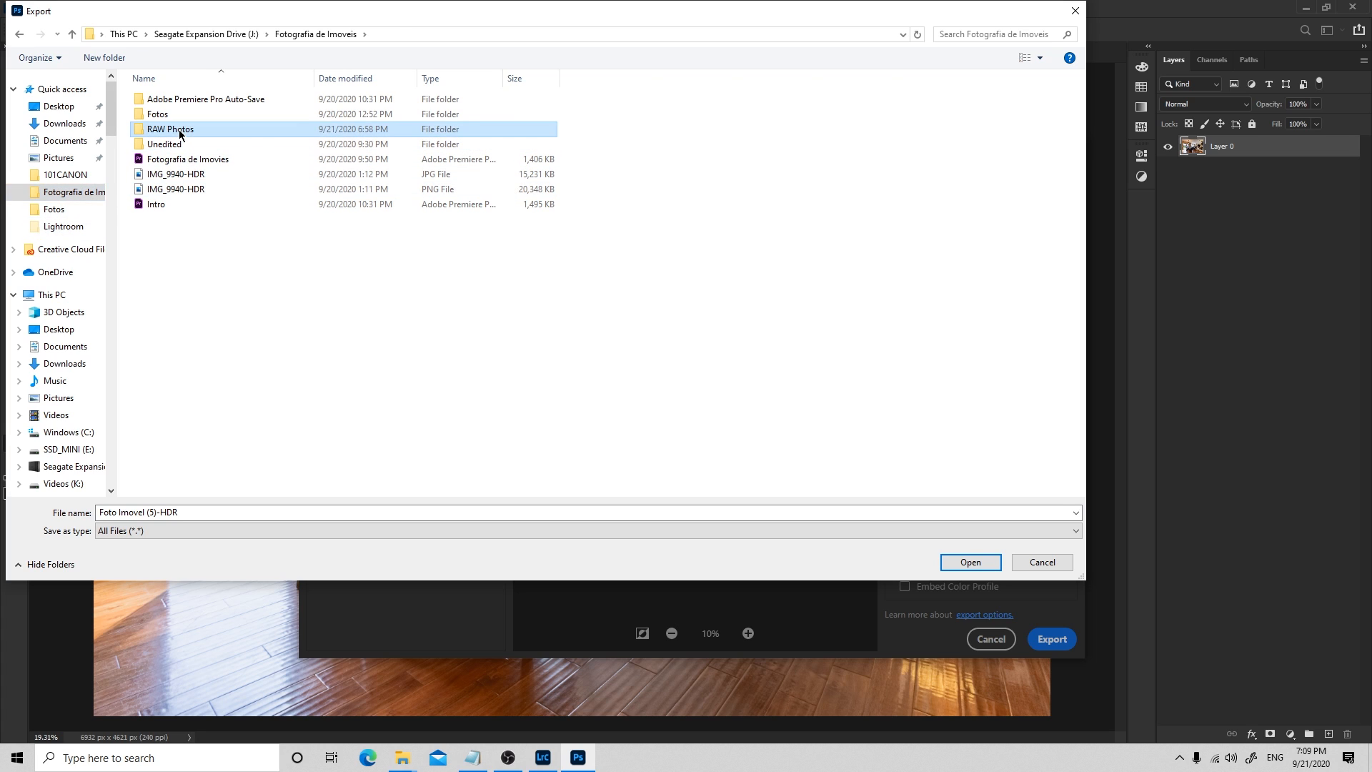
double_click(180, 134)
left_click(191, 510)
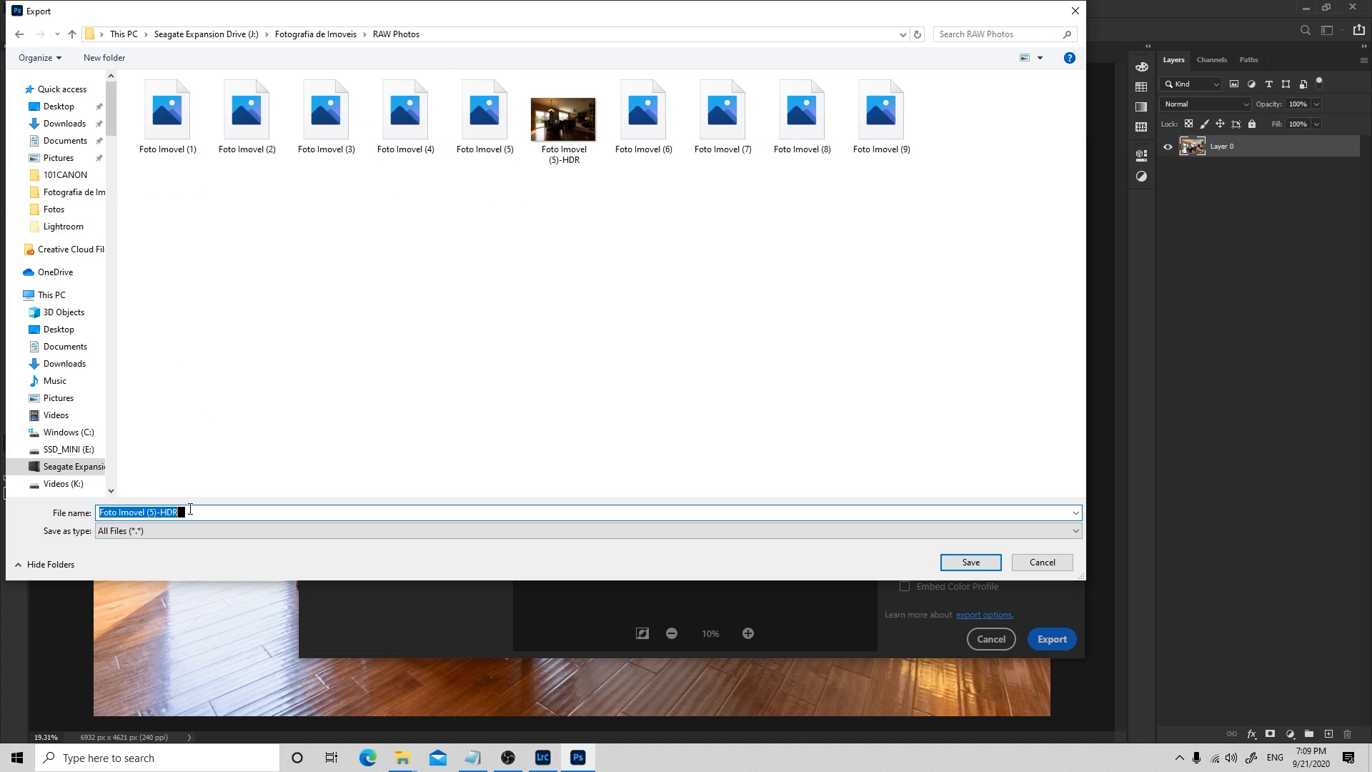
type("Foto Exemplo")
key("Return")
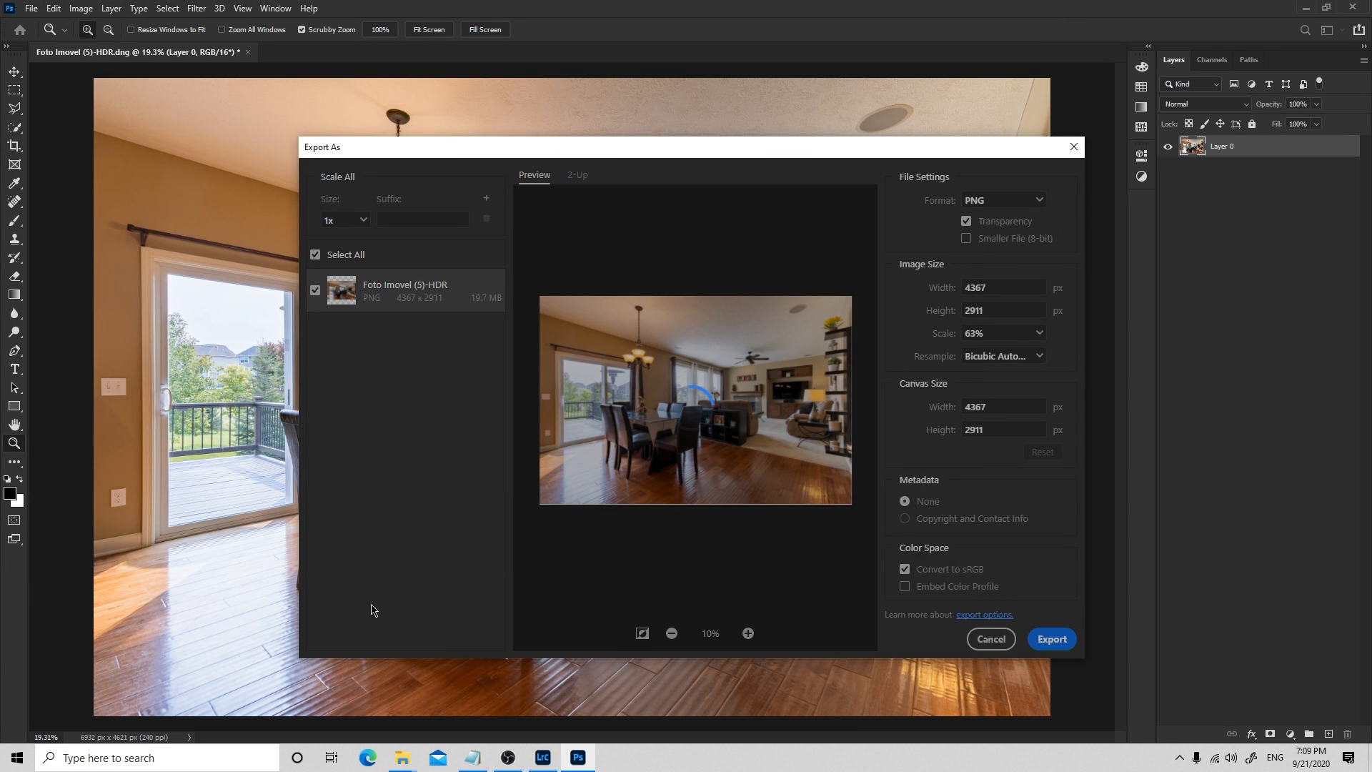
Switch to the RAW Photos folder in File Explorer and view the exported Foto Exemplo image full screen
mouse_move(402, 765)
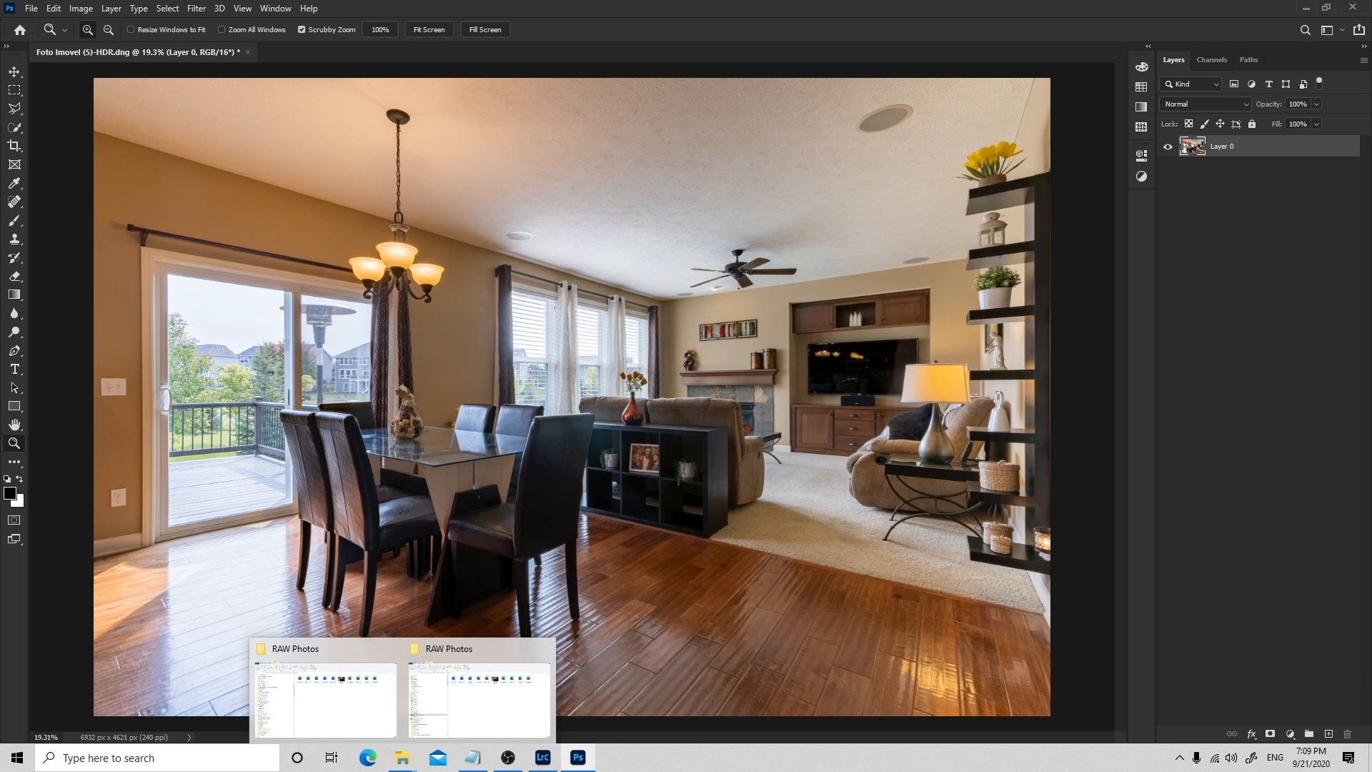
left_click(486, 723)
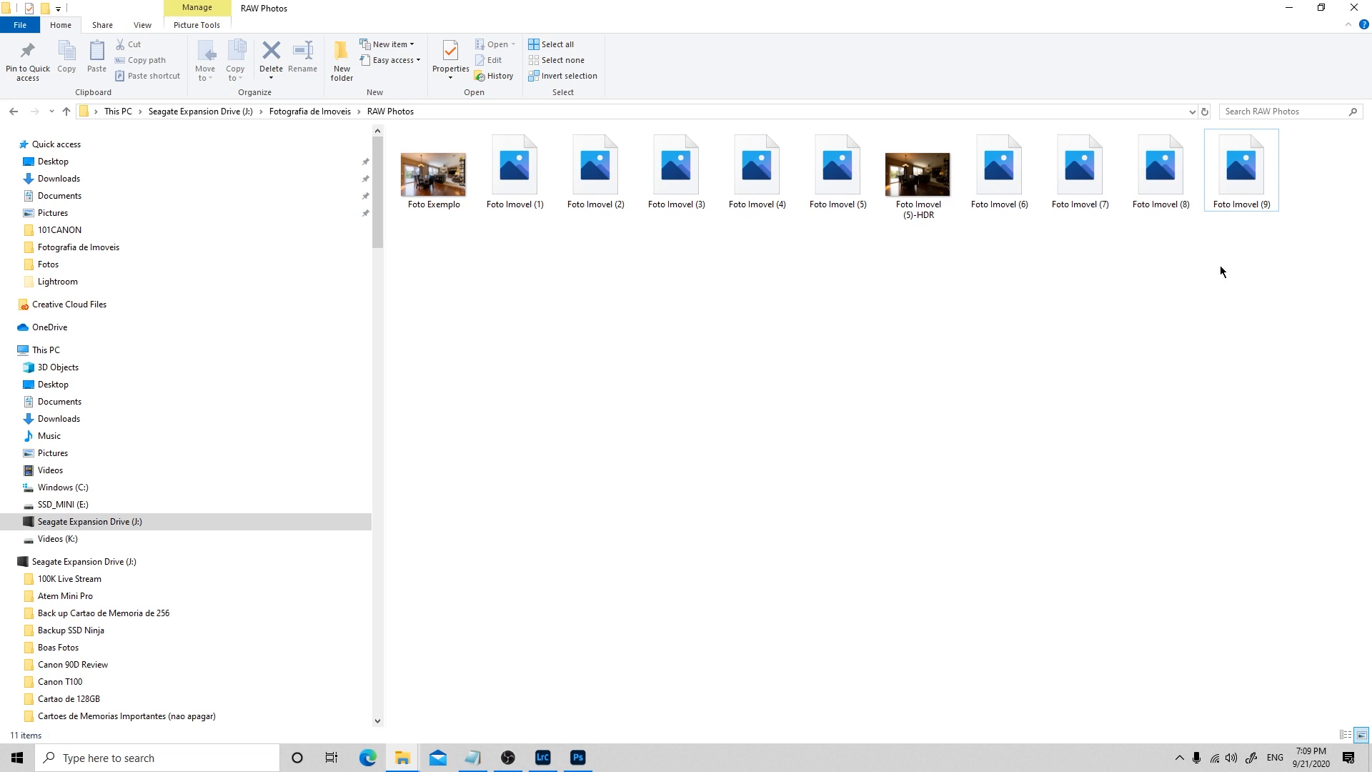
double_click(435, 182)
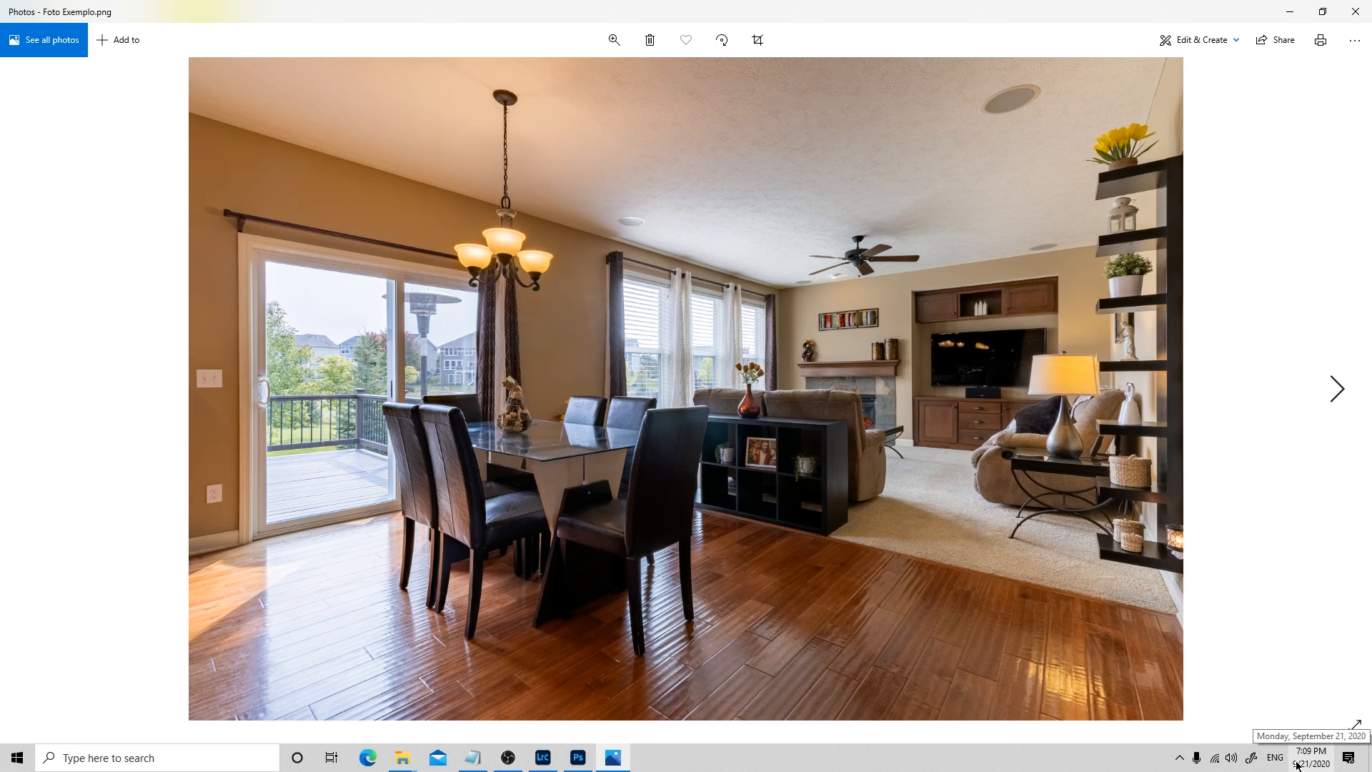
left_click(1356, 713)
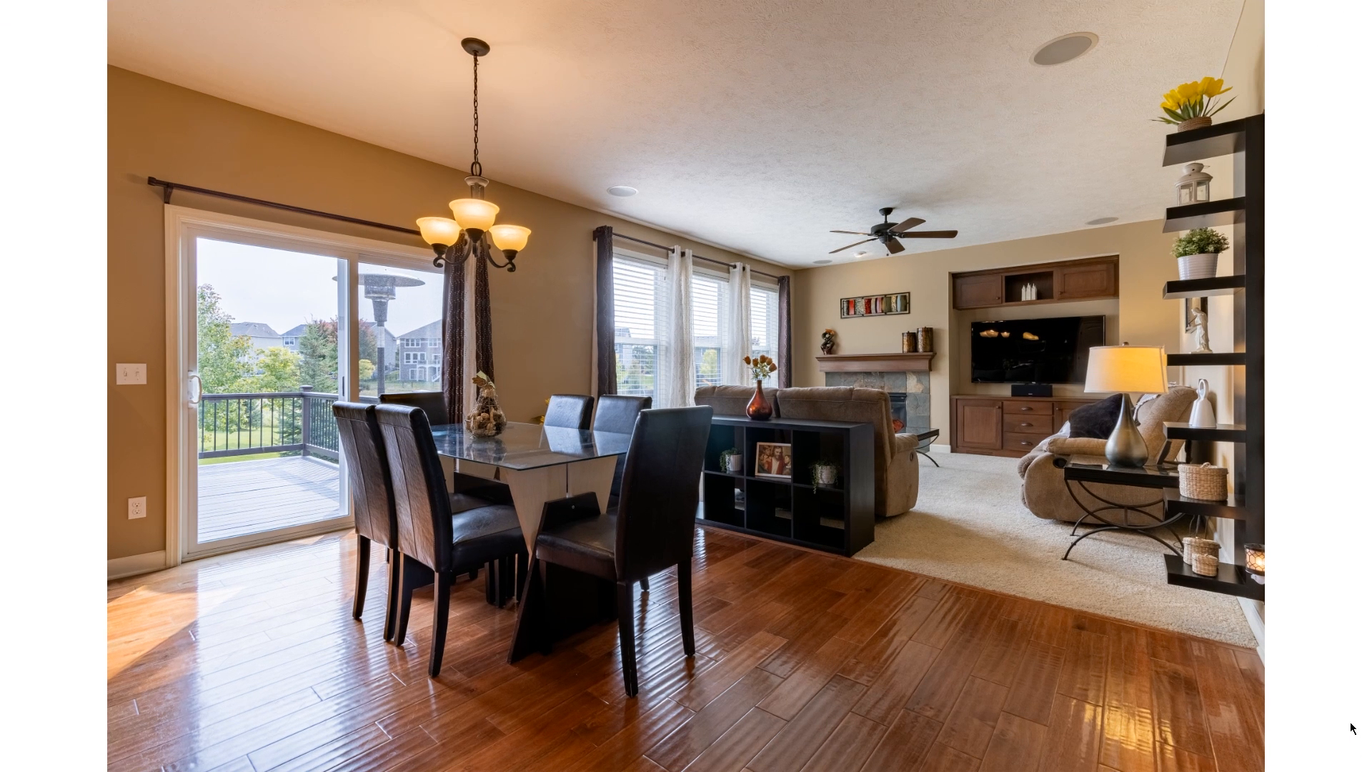